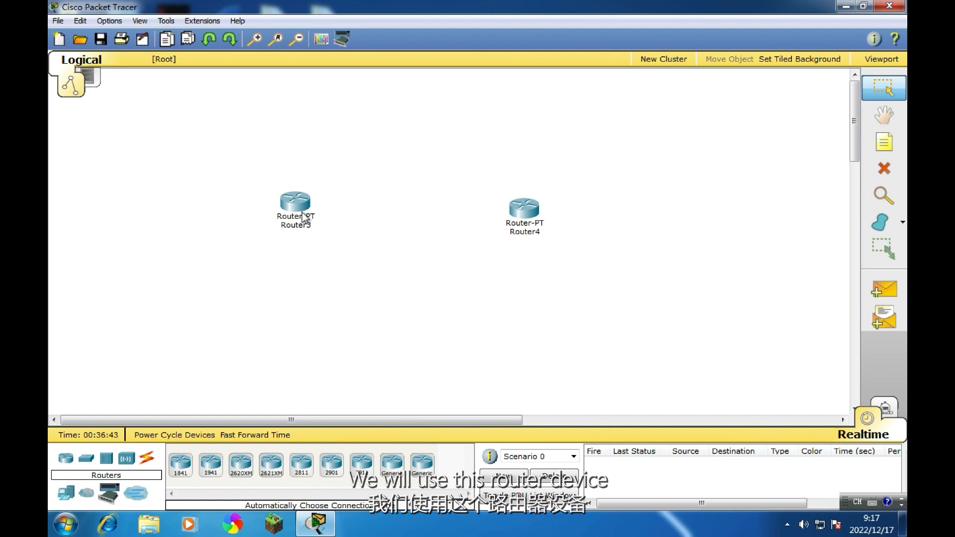
Rename Router3 as S1
click(288, 226)
double_click(285, 227)
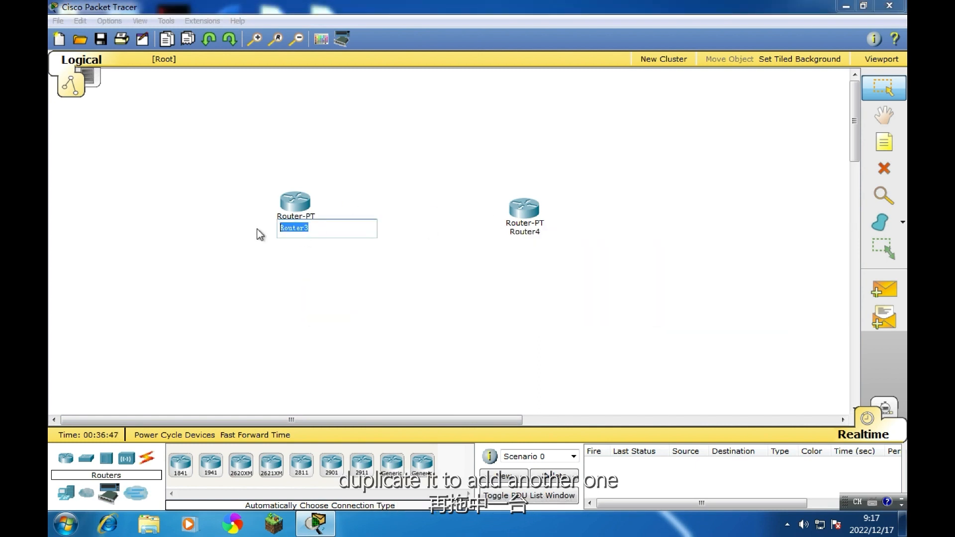
text(S1)
key(Return)
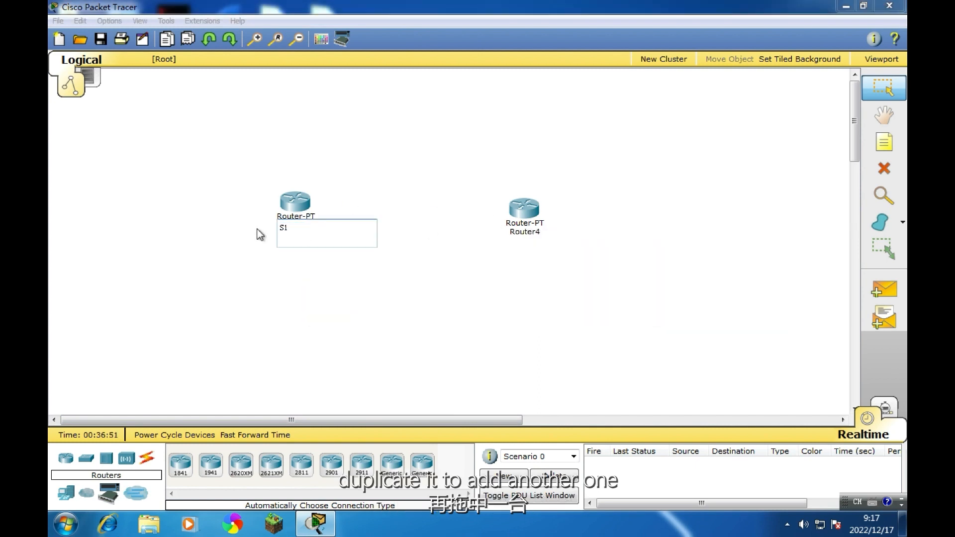
click(257, 235)
Rename Router4 as S2
click(525, 232)
double_click(522, 234)
text(S2)
key(Return)
click(542, 270)
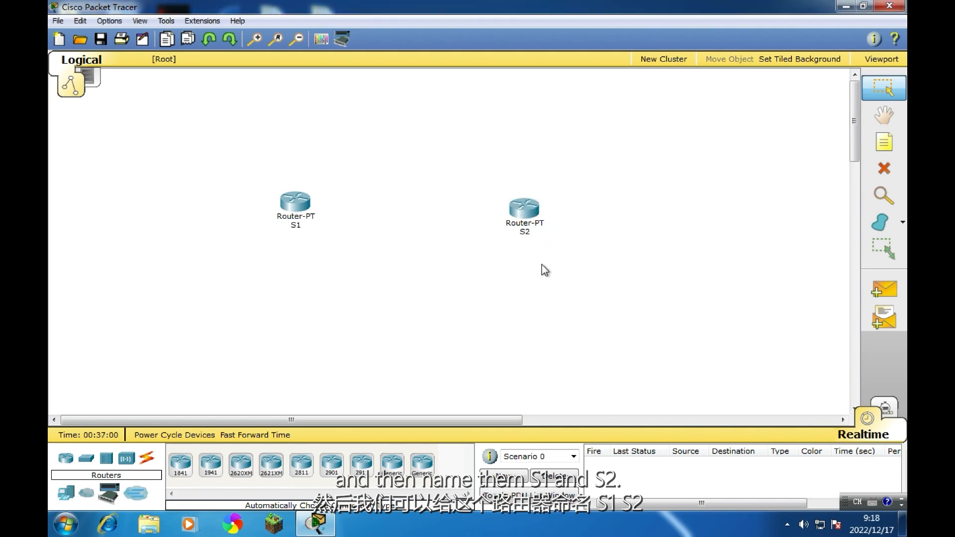
Place a 2950-24 switch and a generic PC below each router, moving the routers and switches up to form two aligned columns
click(86, 458)
drag(180, 463, 523, 305)
drag(296, 202, 294, 166)
drag(527, 206, 527, 165)
drag(289, 295, 286, 263)
drag(515, 303, 515, 255)
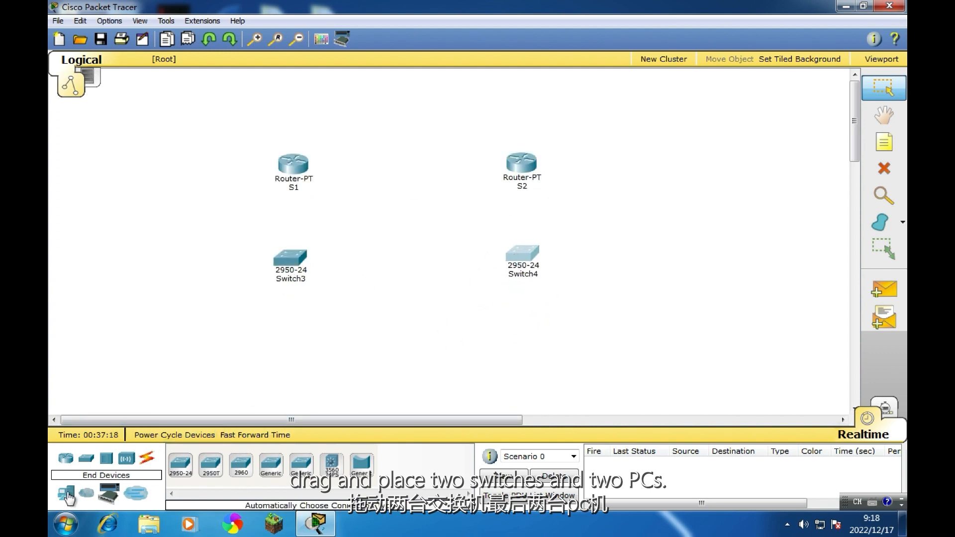
click(67, 492)
drag(187, 472, 525, 370)
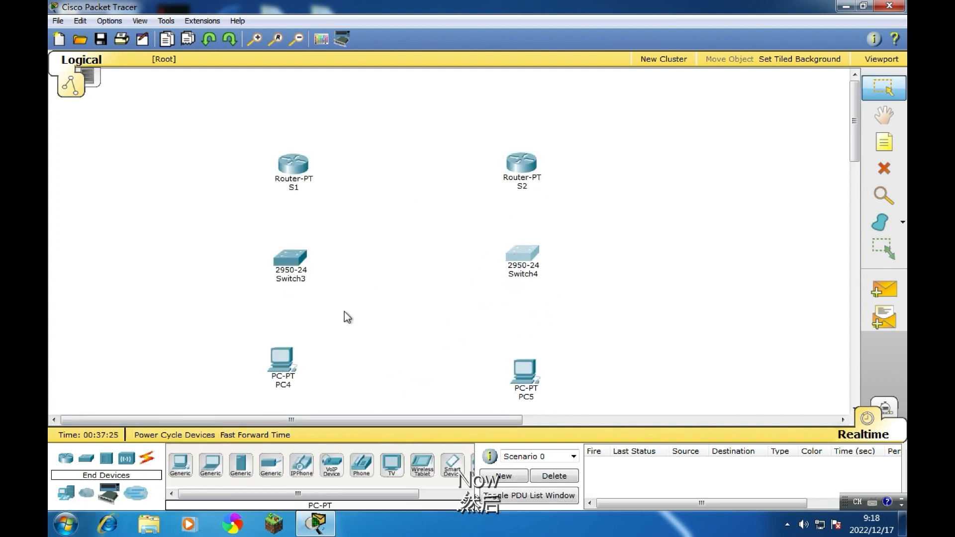
Cable PC4 to Switch3 and Switch3 to router S1 using the automatic connection type
click(147, 458)
click(180, 465)
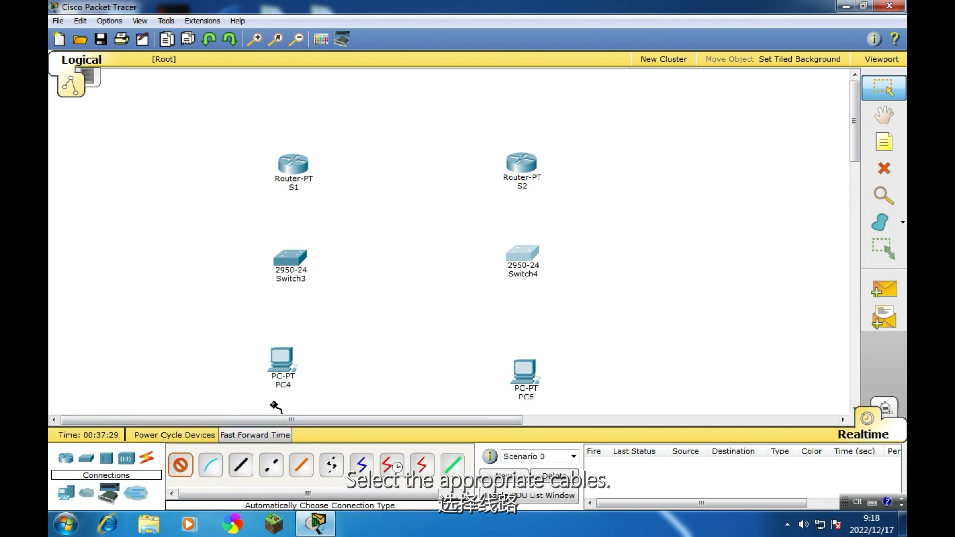
click(287, 362)
click(291, 260)
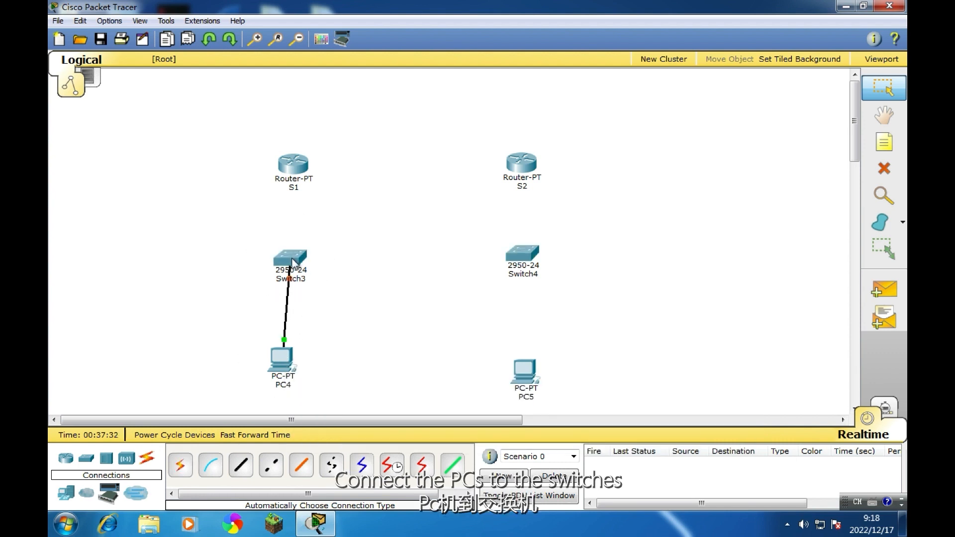
click(180, 465)
click(297, 257)
click(294, 171)
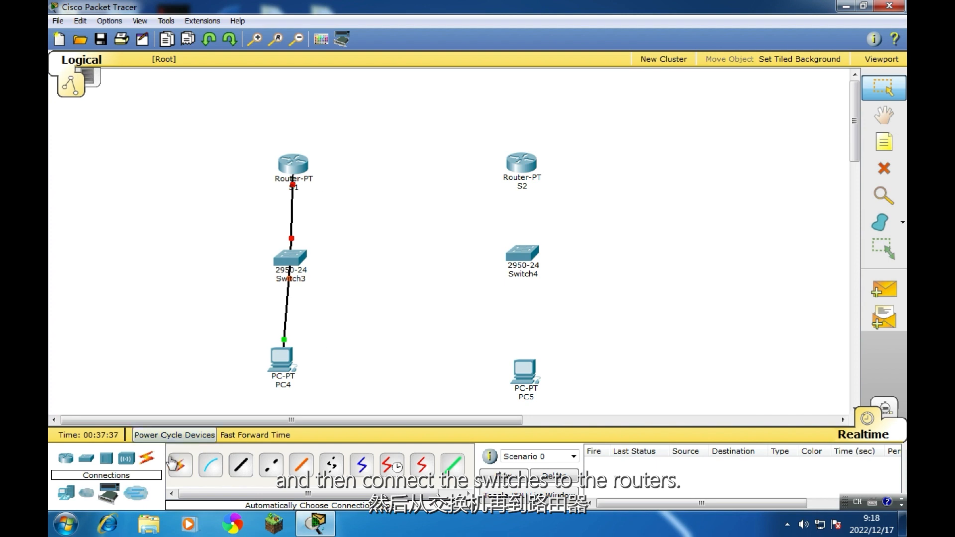
Cable PC5 to Switch4 and Switch4 to router S2 using the automatic connection type
click(180, 465)
click(524, 374)
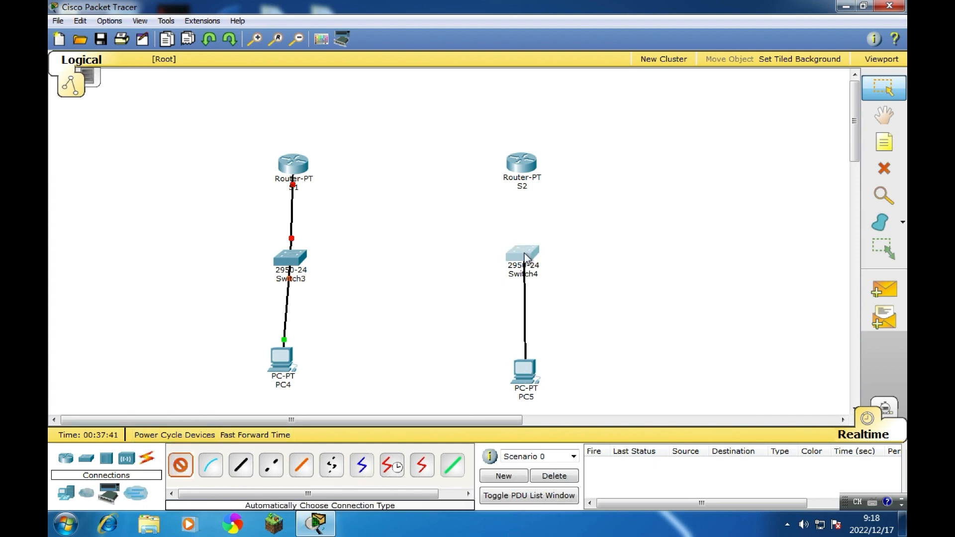
click(182, 465)
click(524, 254)
click(521, 163)
Link routers S1 and S2 using the automatic connection type and check which ports the link uses
click(180, 465)
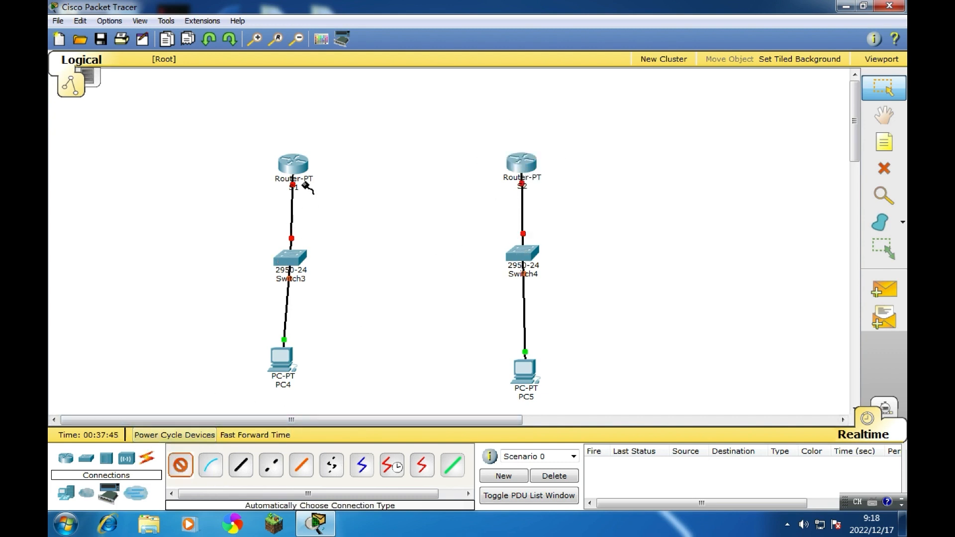
click(294, 164)
click(520, 166)
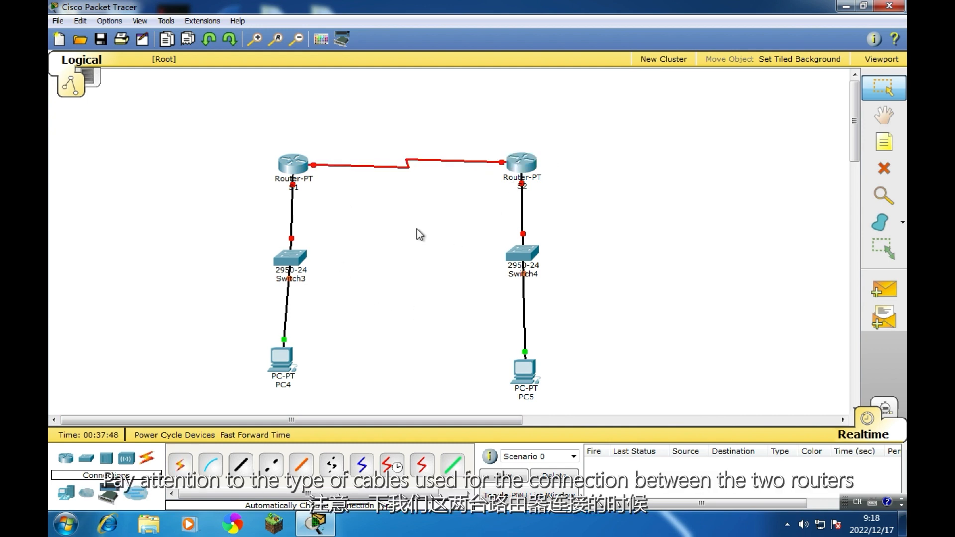
mouse_move(340, 172)
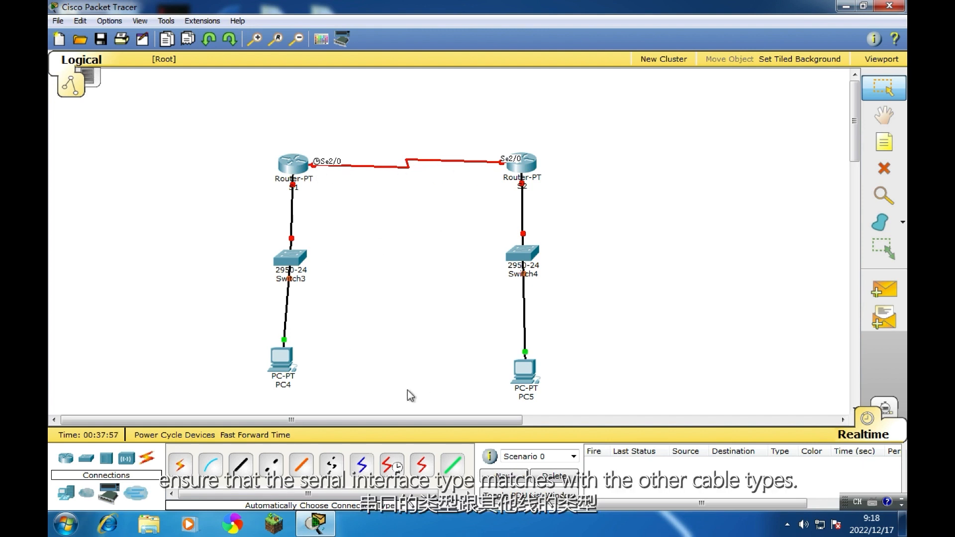
Rename PC4 as PC1
click(284, 386)
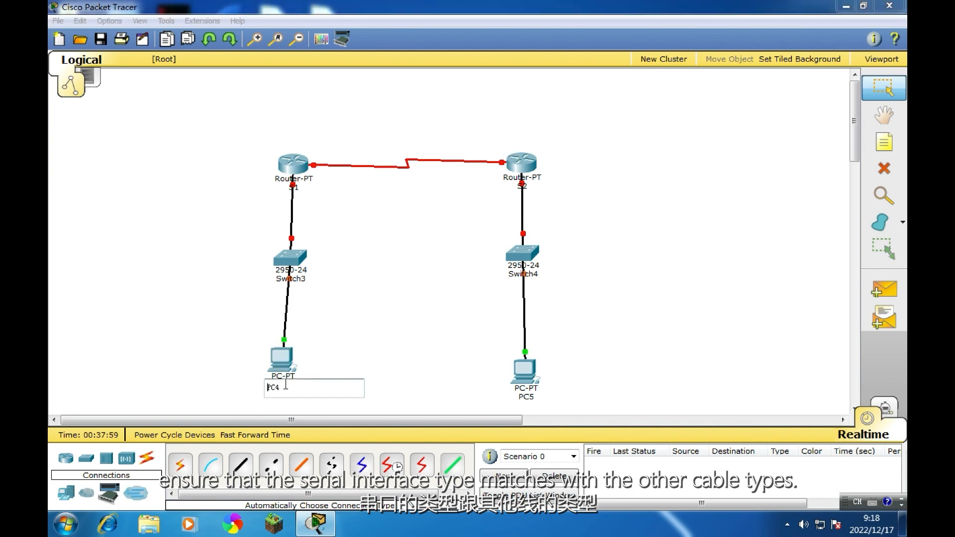
key(BackSpace)
text(1)
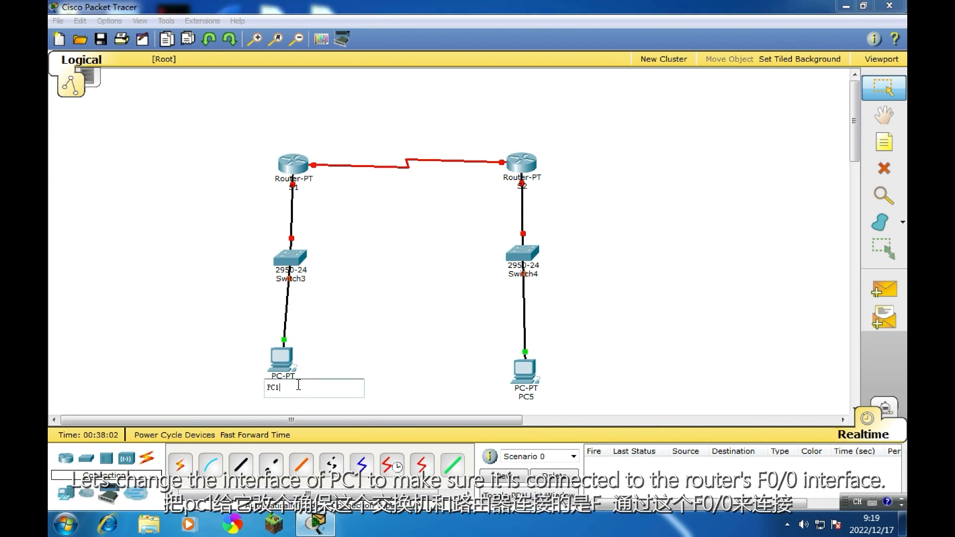
key(Return)
Rename PC5 as PC2 and shift it slightly upward beneath Switch4
click(525, 371)
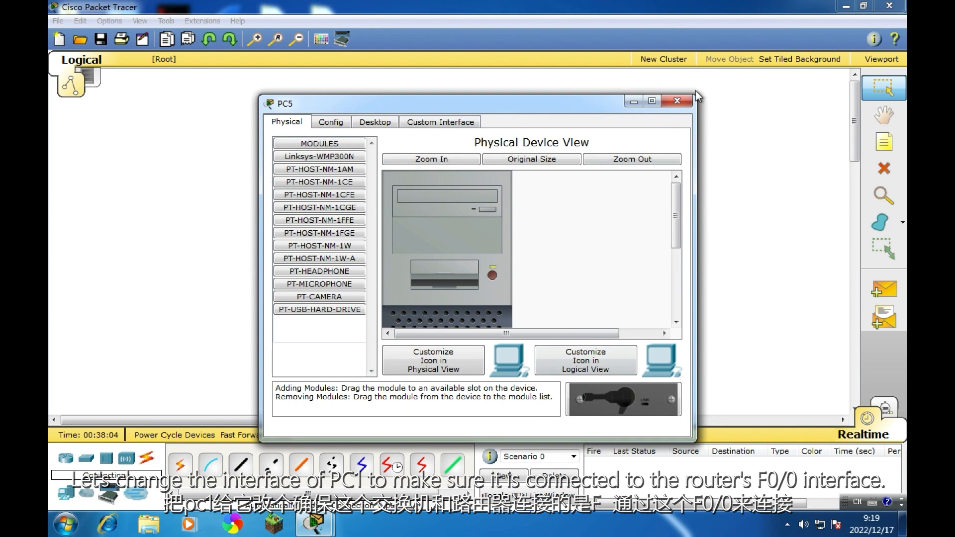
click(677, 101)
click(529, 398)
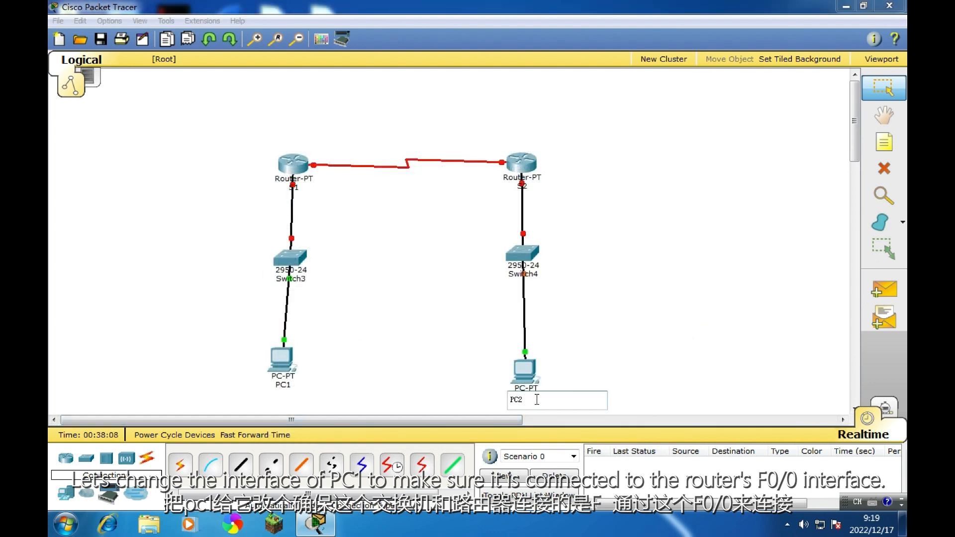
key(Return)
drag(525, 367, 529, 360)
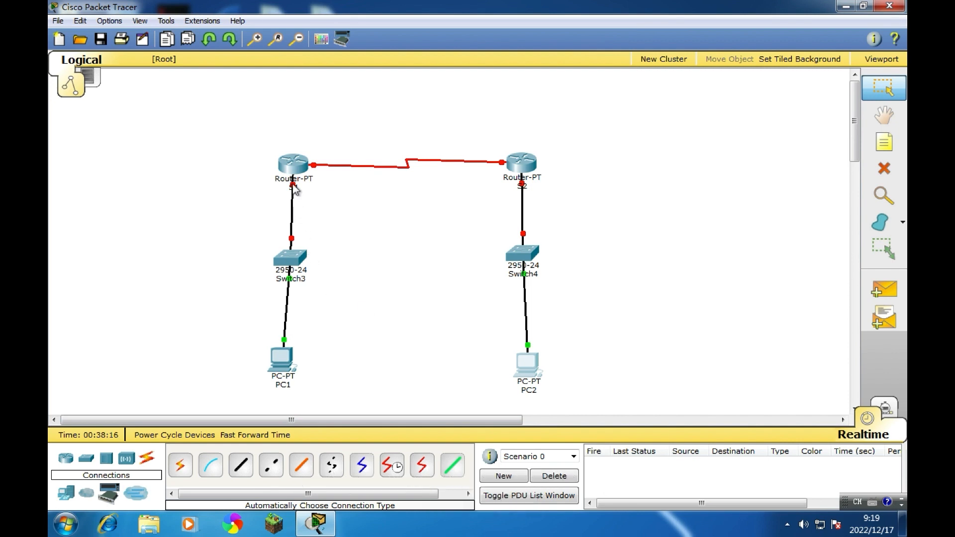
Connect Switch3's cable to the FastEthernet0/0 port of router S1
mouse_move(290, 168)
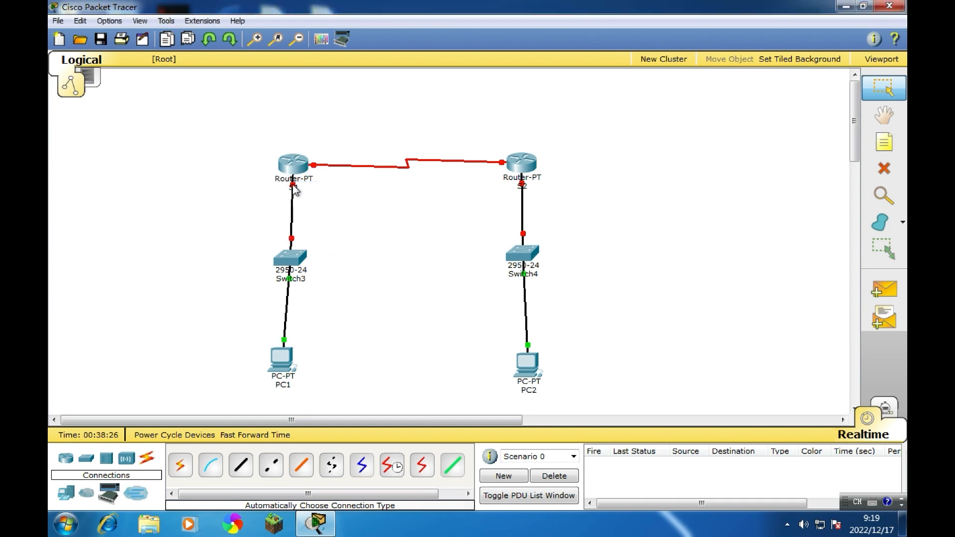
click(294, 169)
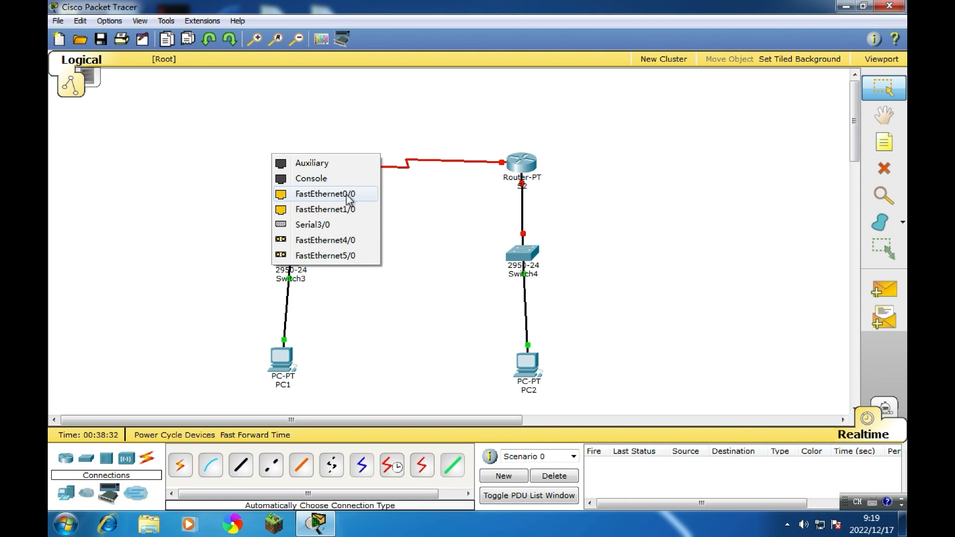
click(313, 198)
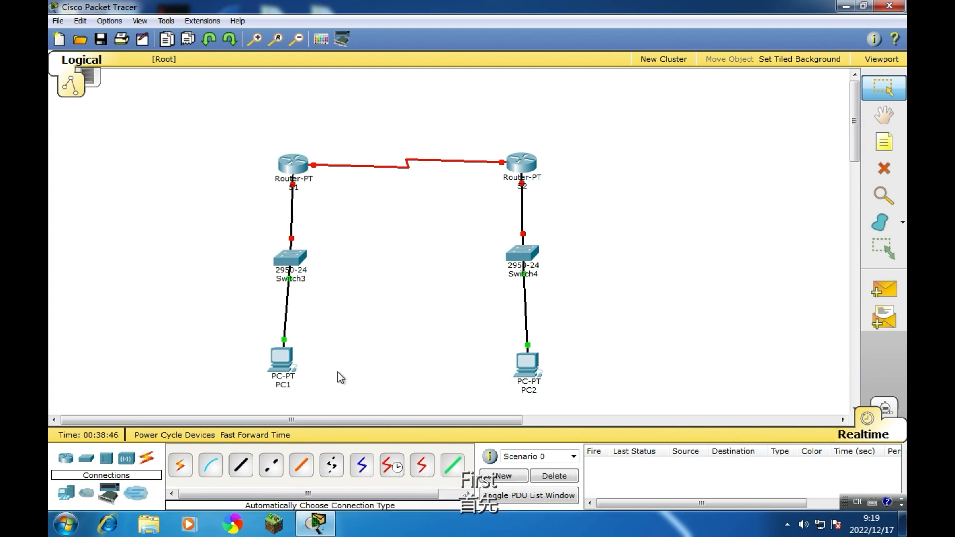
Set PC1's FastEthernet0 interface to IP address 192.168.1.2 with subnet mask 255.255.255.0
click(283, 363)
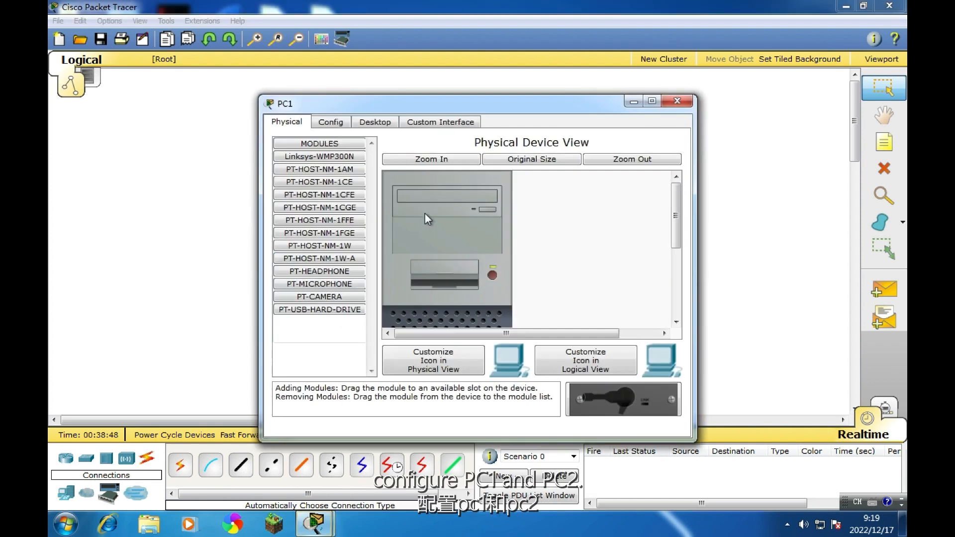
click(339, 124)
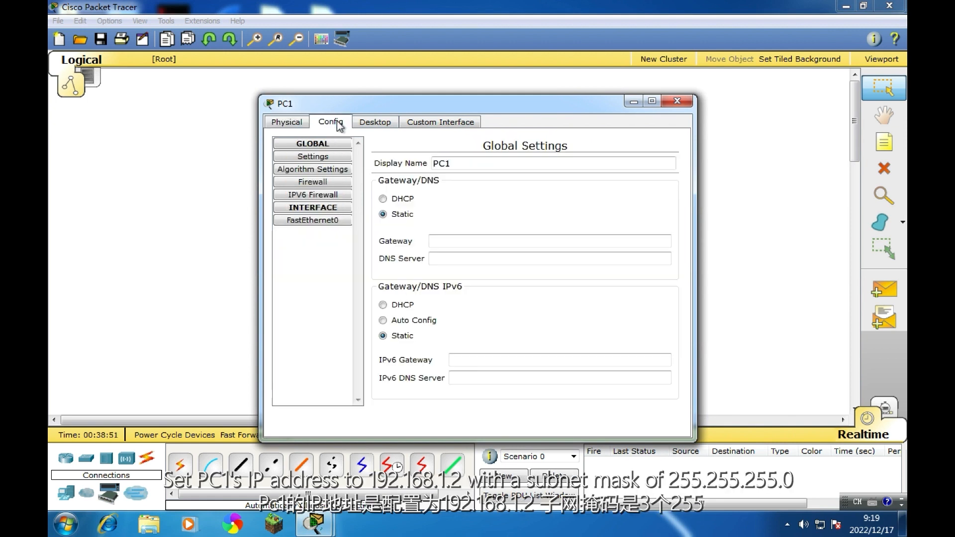
click(298, 221)
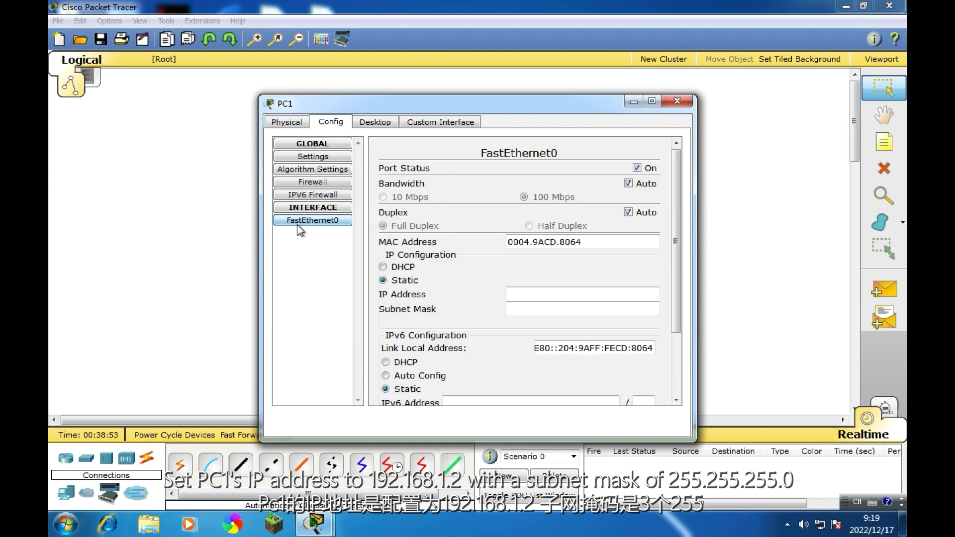
click(565, 293)
text(192.168.1.2)
key(Tab)
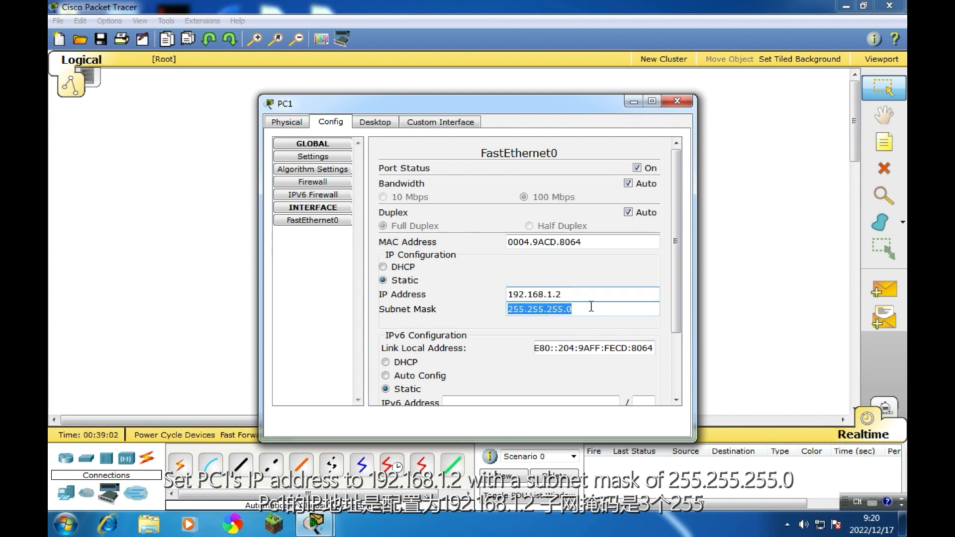
Set PC1's default gateway to 192.168.1.1 and close its configuration window
click(320, 158)
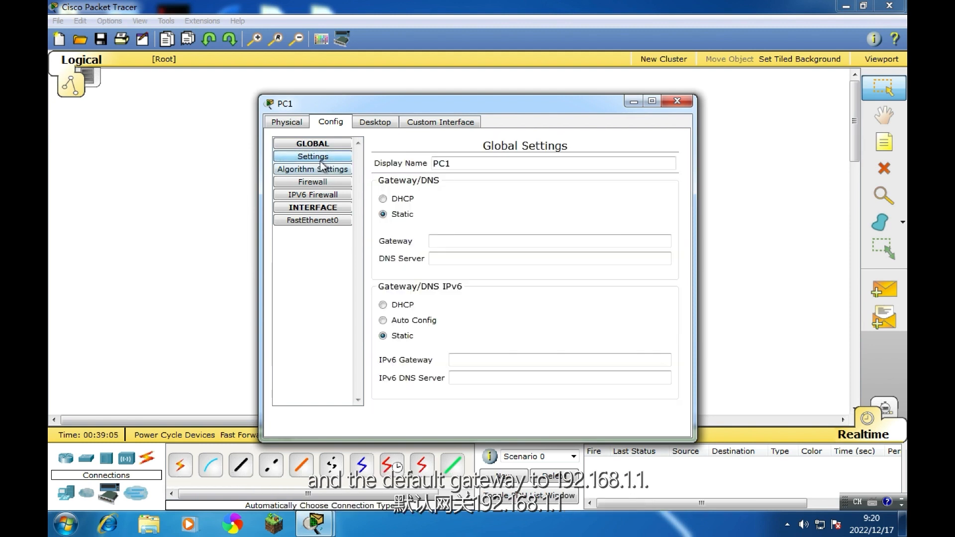
click(482, 242)
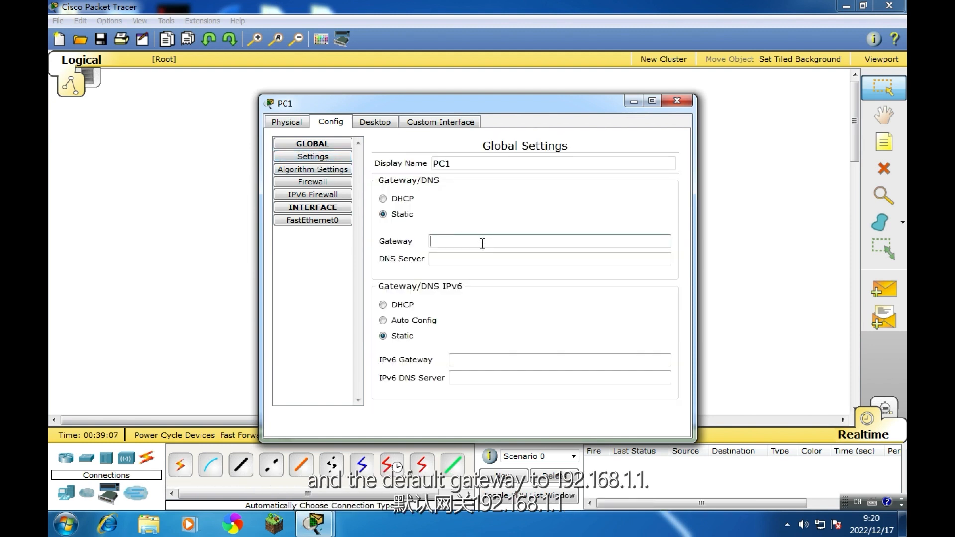
text(192.168.1.1)
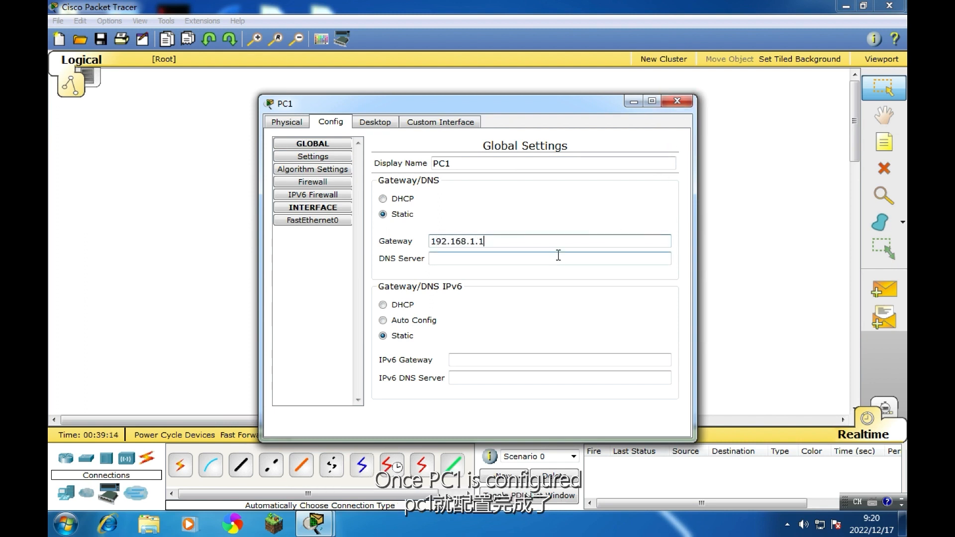
click(677, 101)
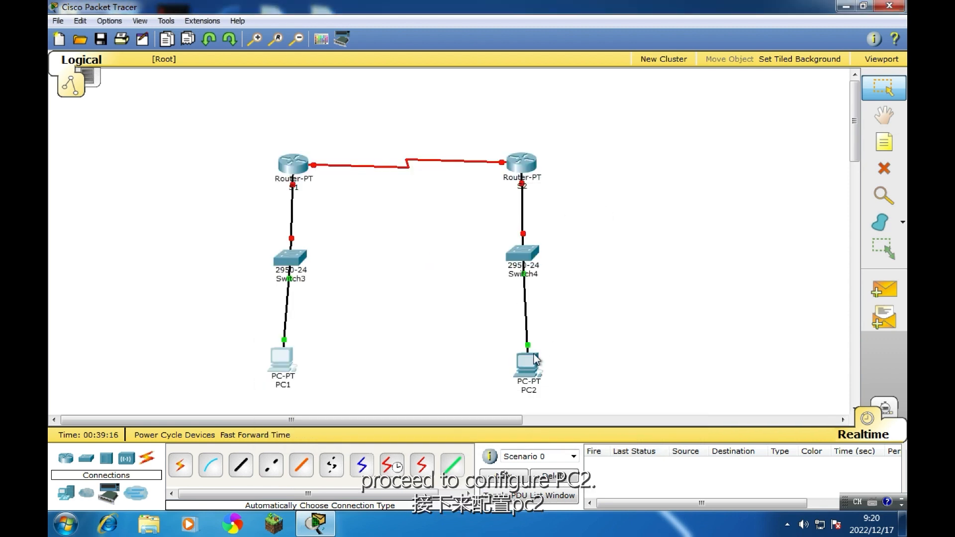
Set PC2's FastEthernet0 interface to IP address 192.168.2.2 with the default subnet mask
click(535, 367)
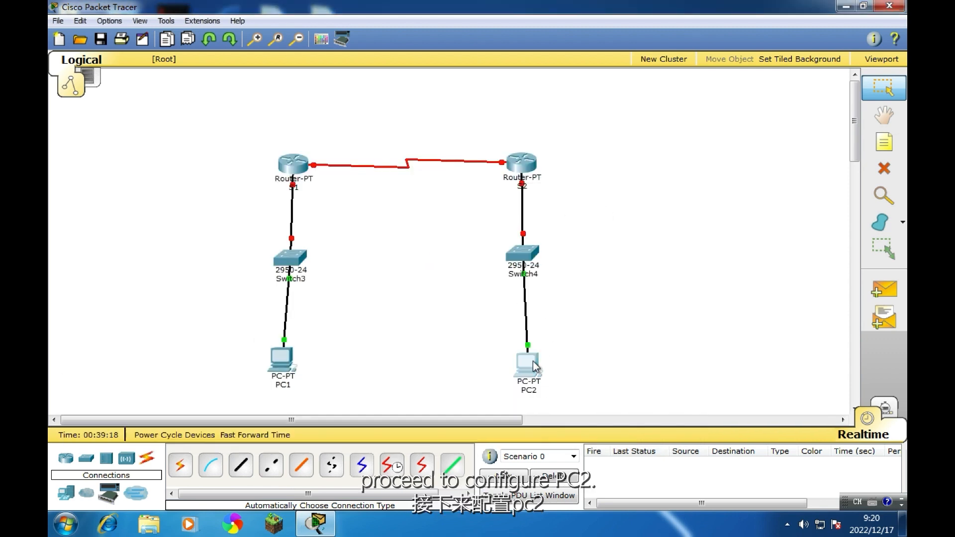
click(341, 123)
click(312, 220)
click(549, 293)
text(1)
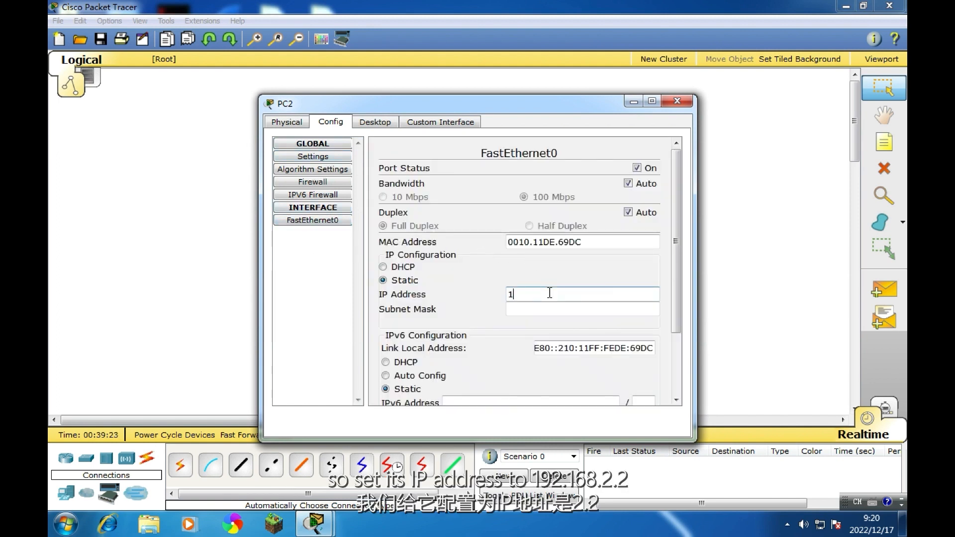
text(92.168.2.2)
click(557, 310)
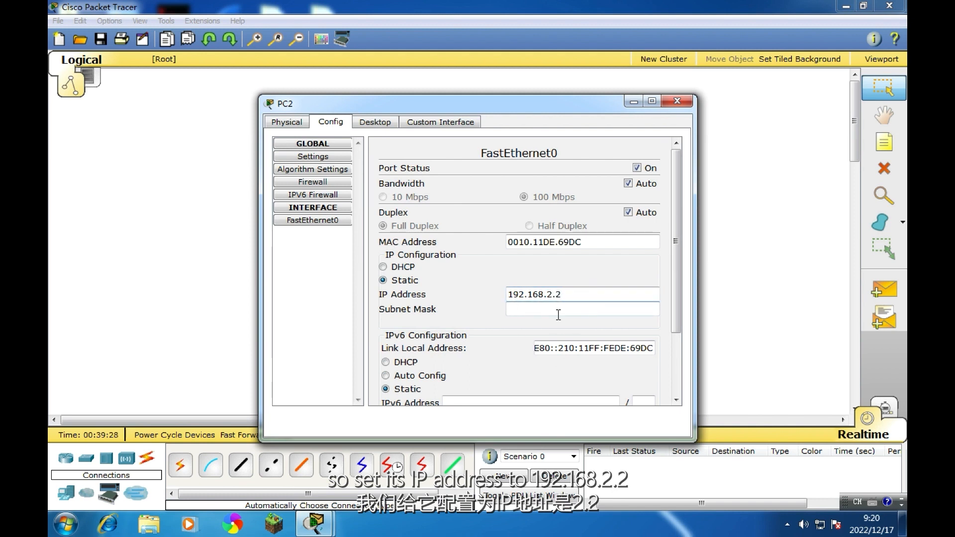
Set PC2's default gateway to 192.168.2.1 and close its configuration window
click(327, 156)
click(491, 241)
text(192.168.2.1)
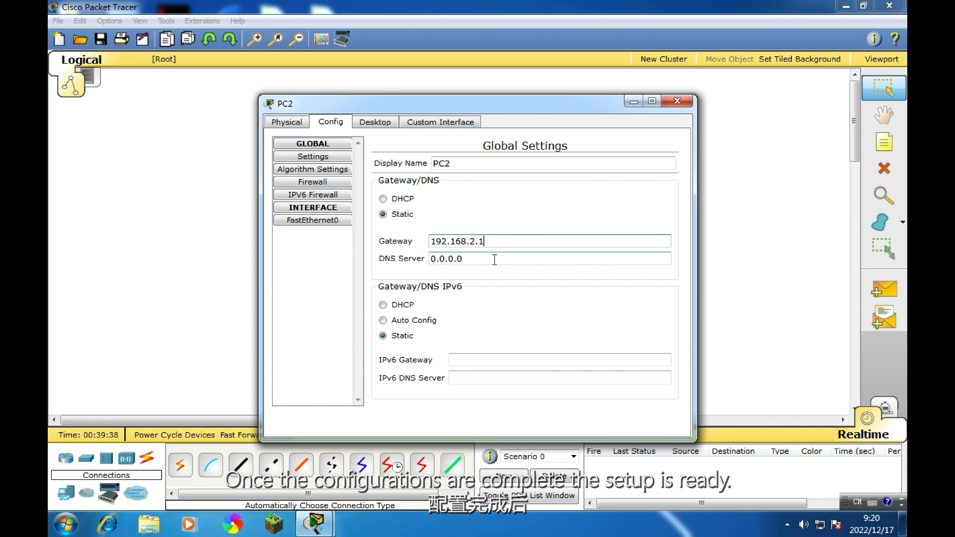
click(677, 101)
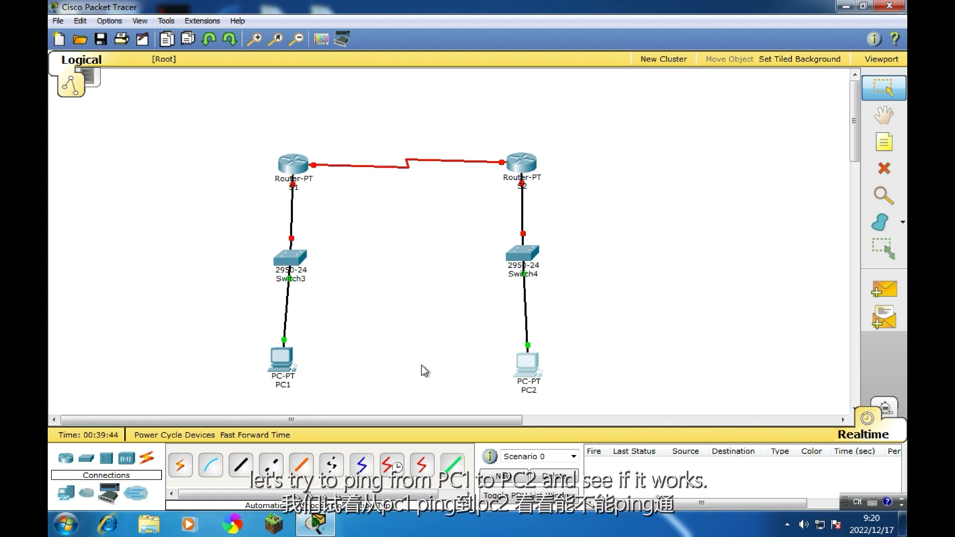
Ping 192.168.2.2 from PC1's command prompt to test connectivity to PC2, and close PC1's window
click(286, 358)
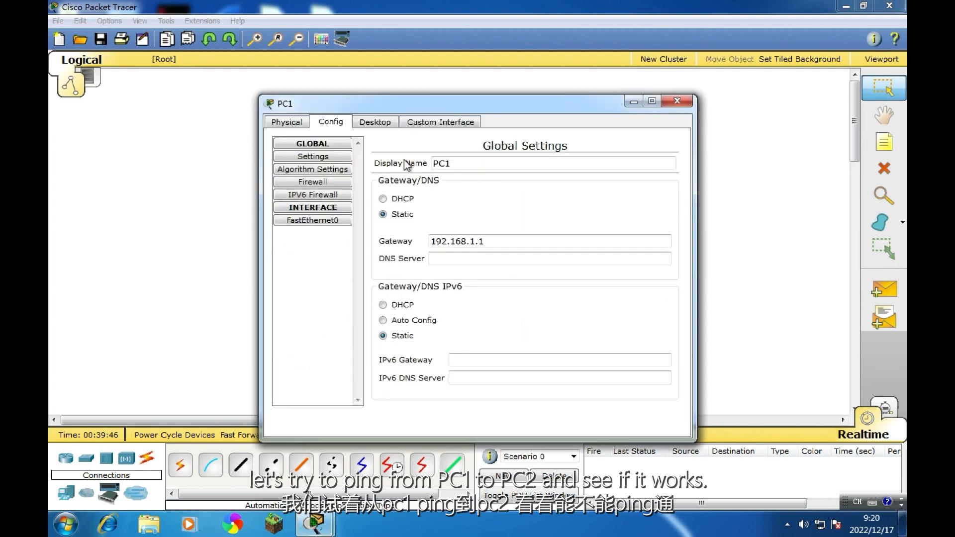
click(382, 121)
click(574, 172)
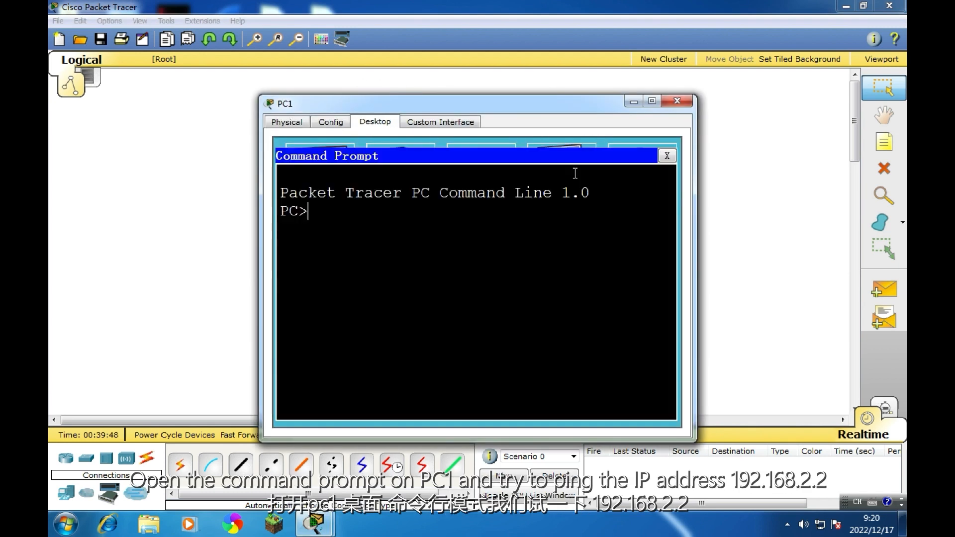
click(652, 101)
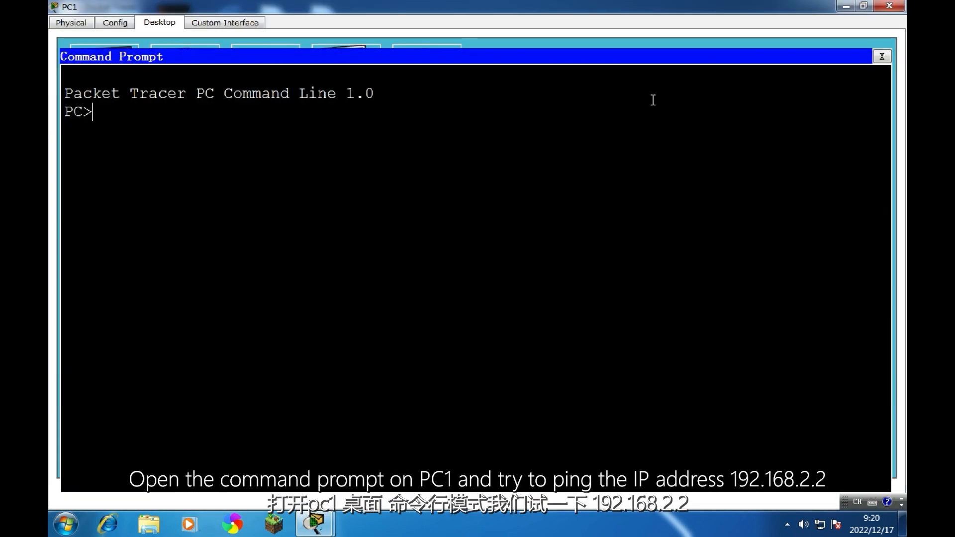
text(ping 192.168)
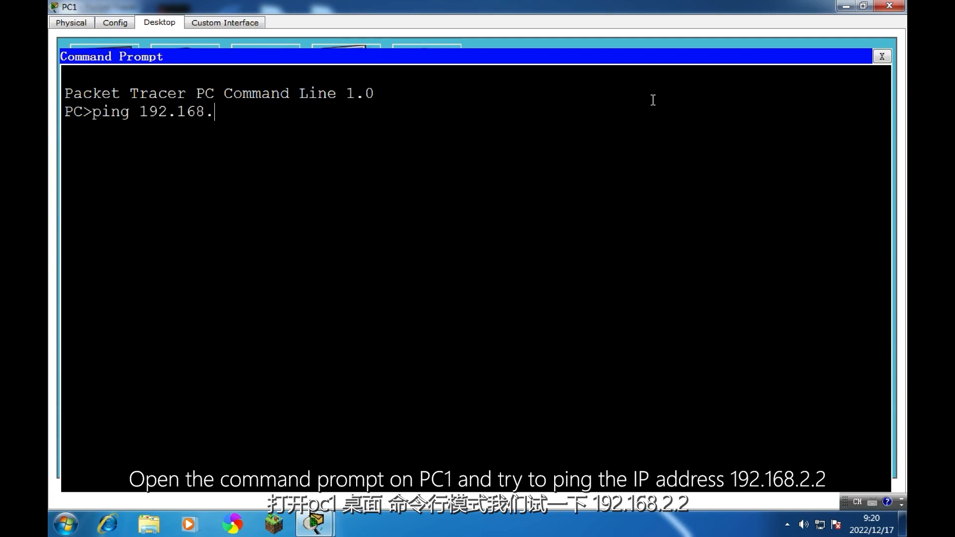
text(.2.2)
key(Return)
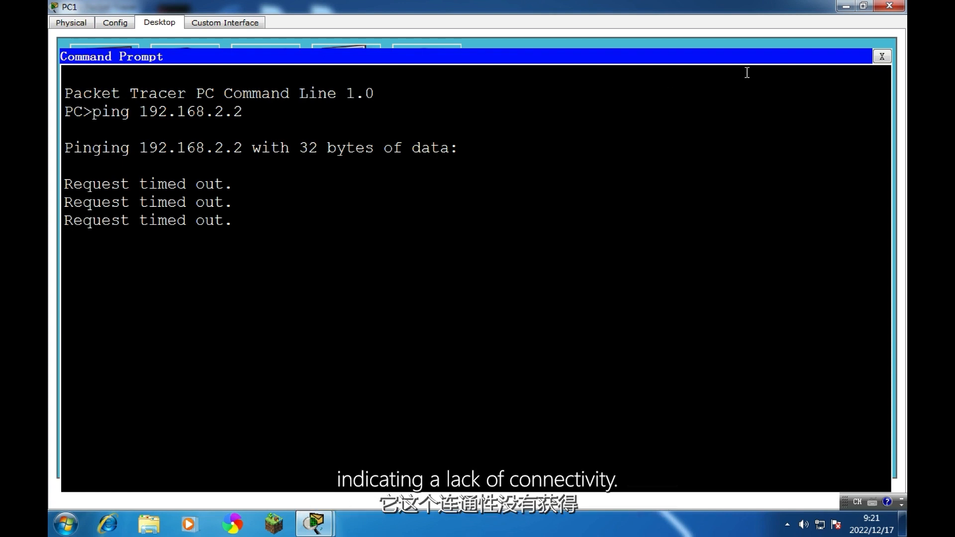
click(884, 9)
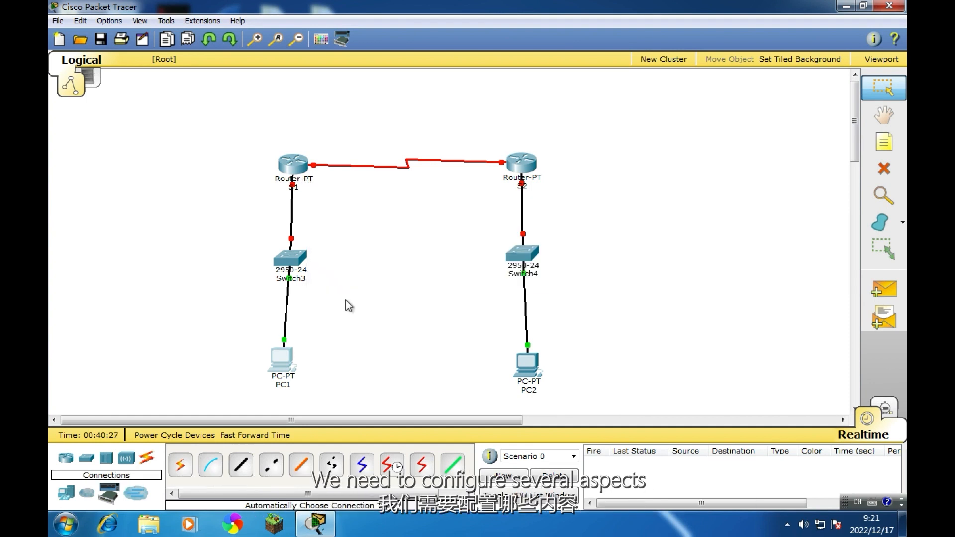
Open the command line of router S1 and decline its initial configuration dialog
click(304, 160)
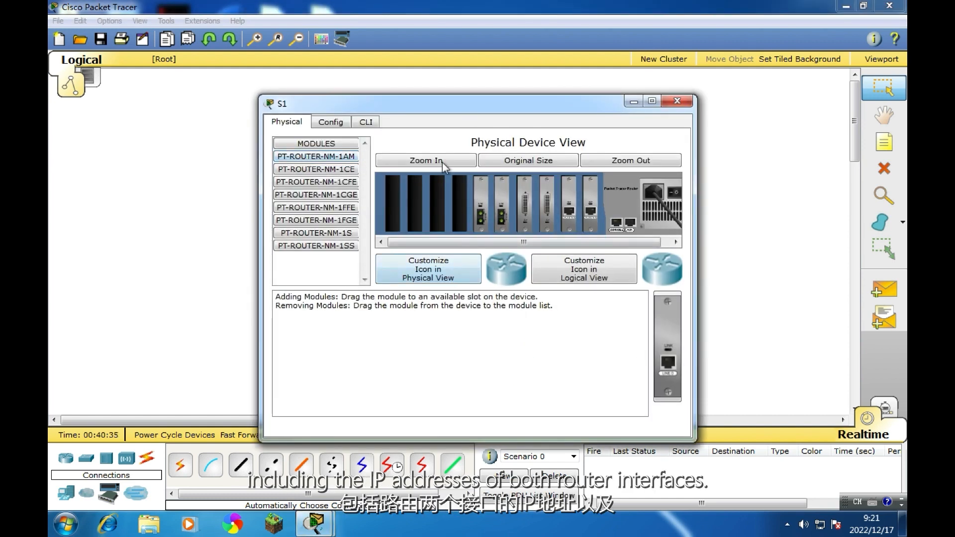
click(366, 123)
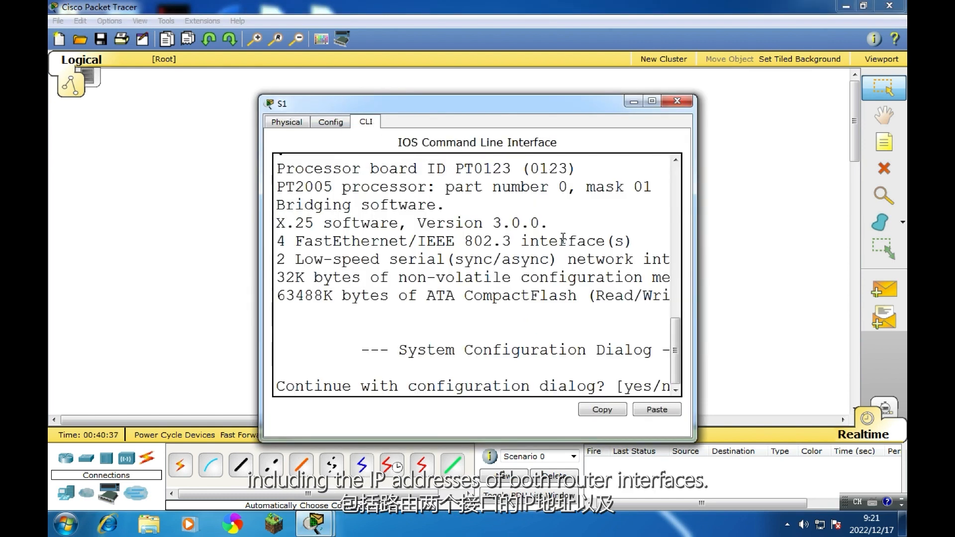
click(652, 102)
key(Return)
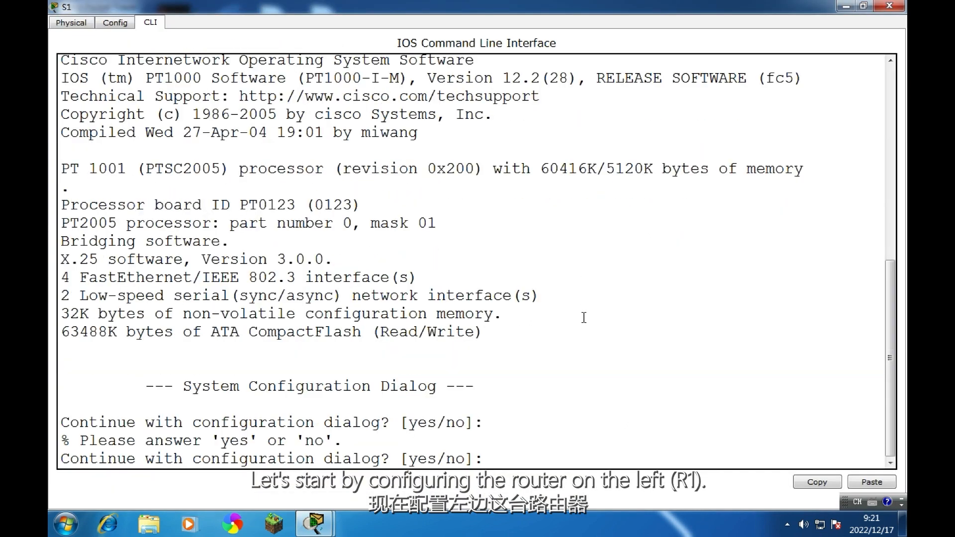
text(no)
key(Return)
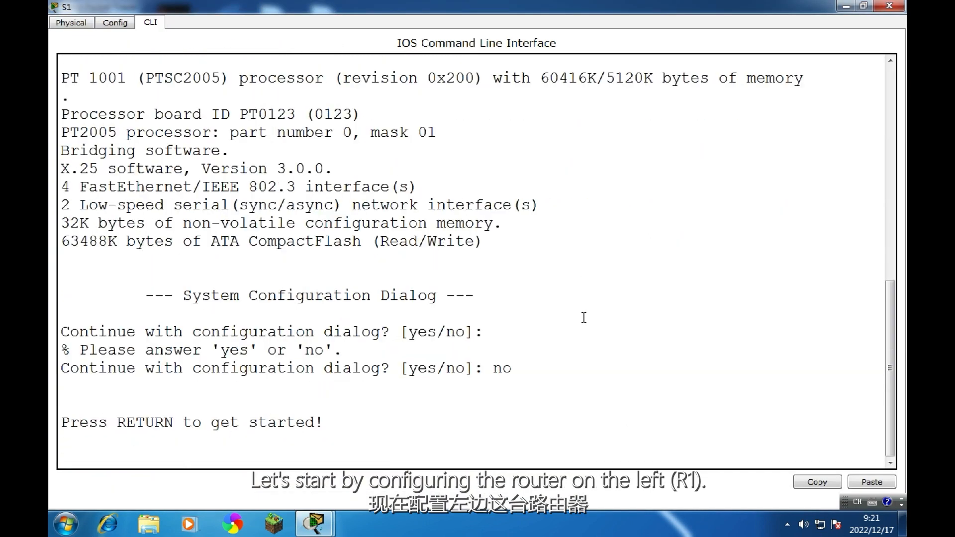
key(Return)
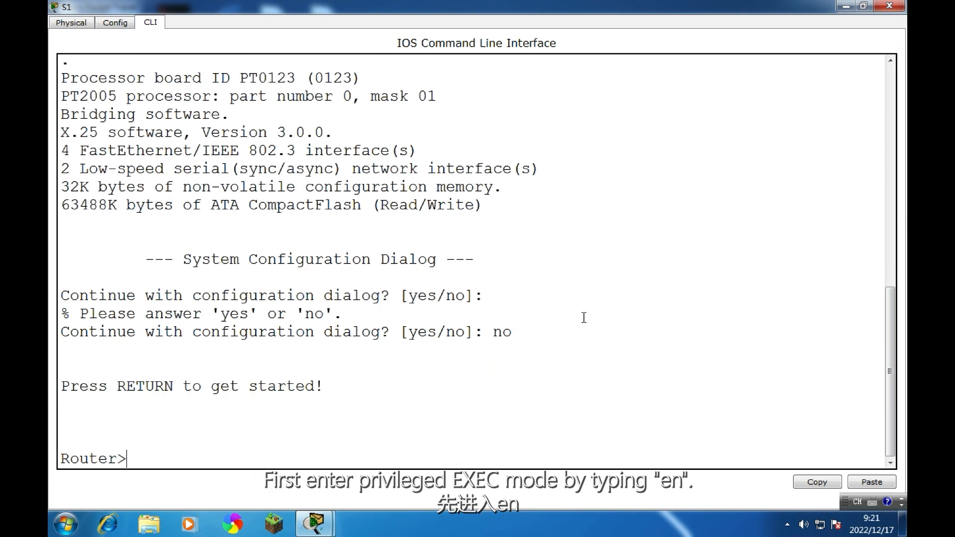
Enter privileged and global configuration mode on router S1 and set its hostname to R1
text(en)
key(Return)
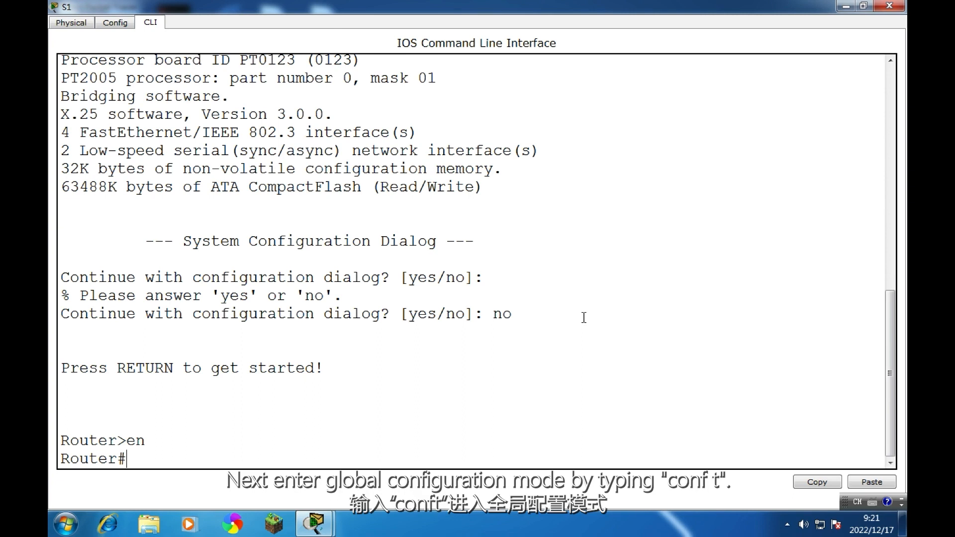
text(conf t)
key(Return)
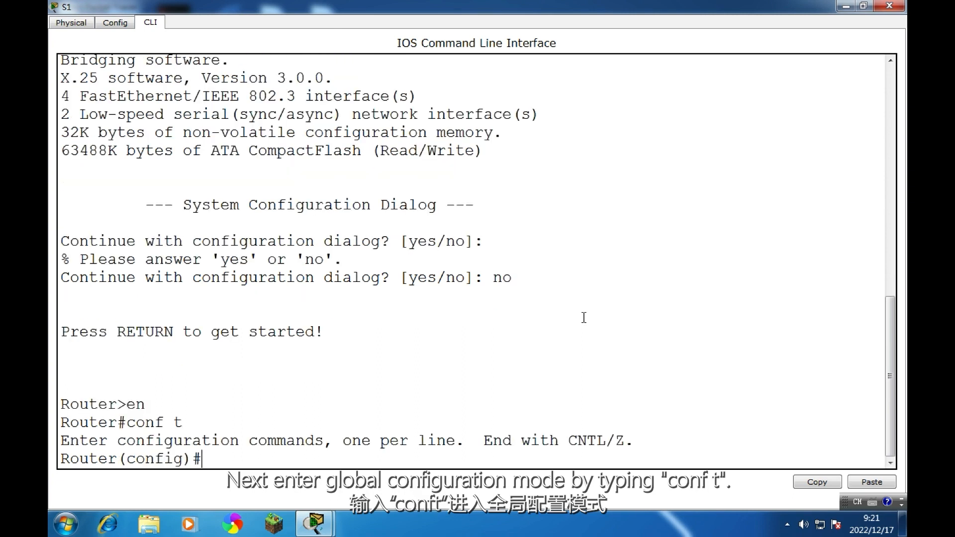
text(hos)
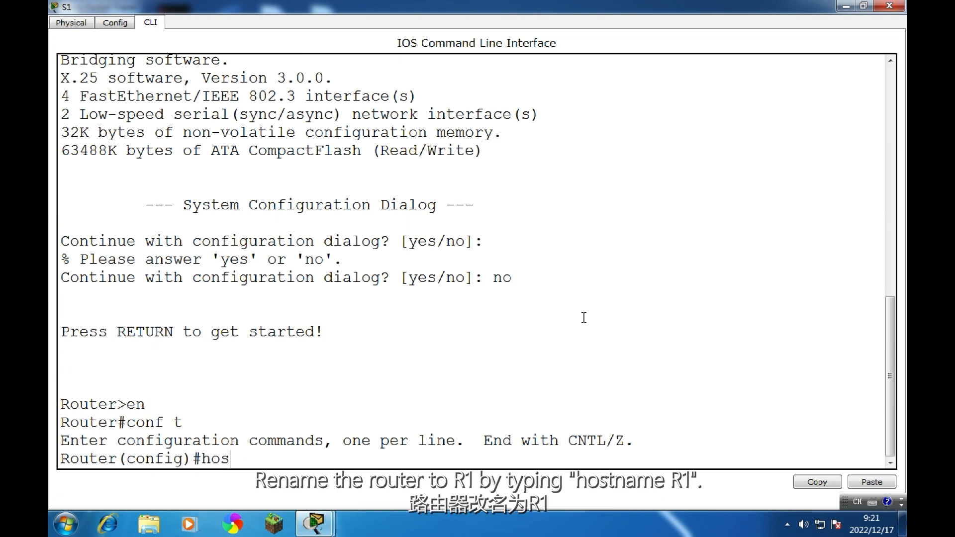
text(tname R1)
key(Return)
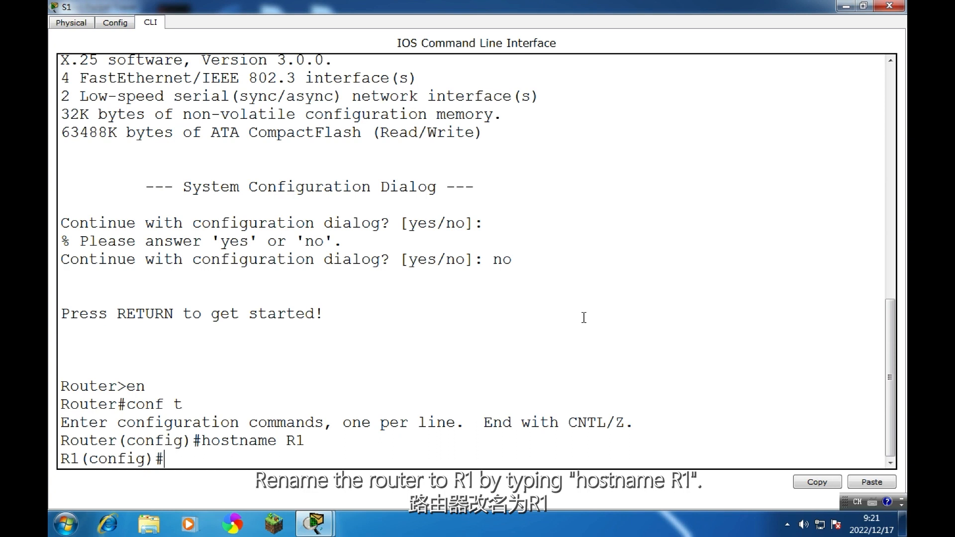
Enter interface f0/0 on R1 and enable it with no shut
text(int f0)
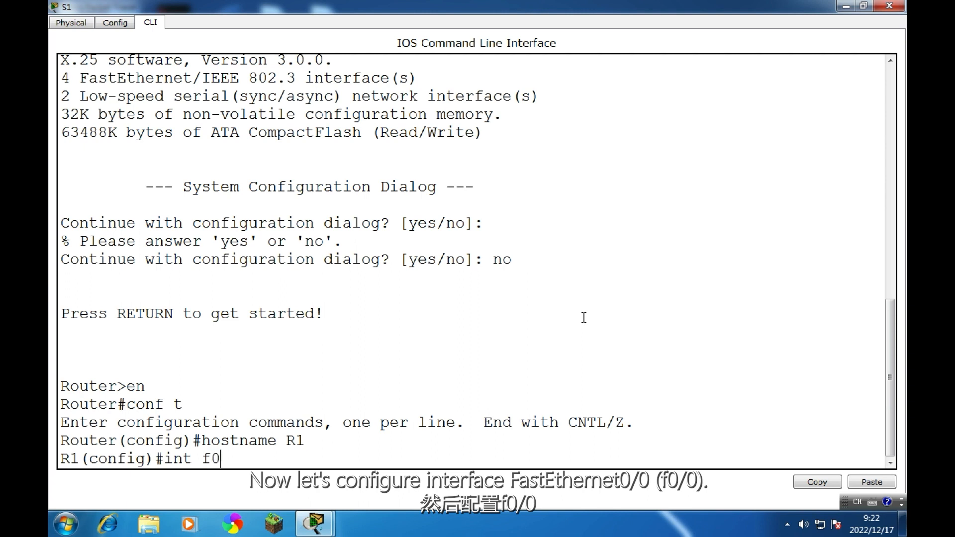
text(./0)
key(Return)
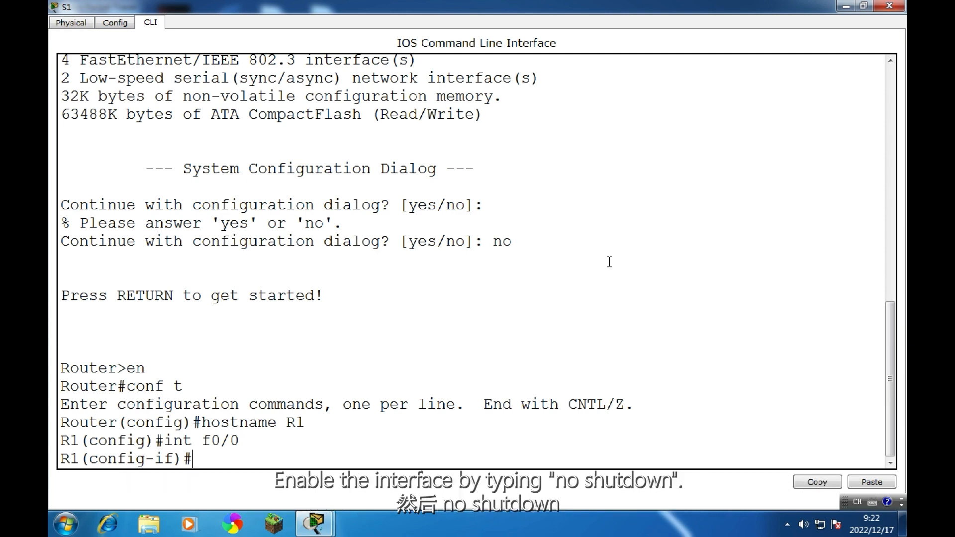
text(no shut)
key(Return)
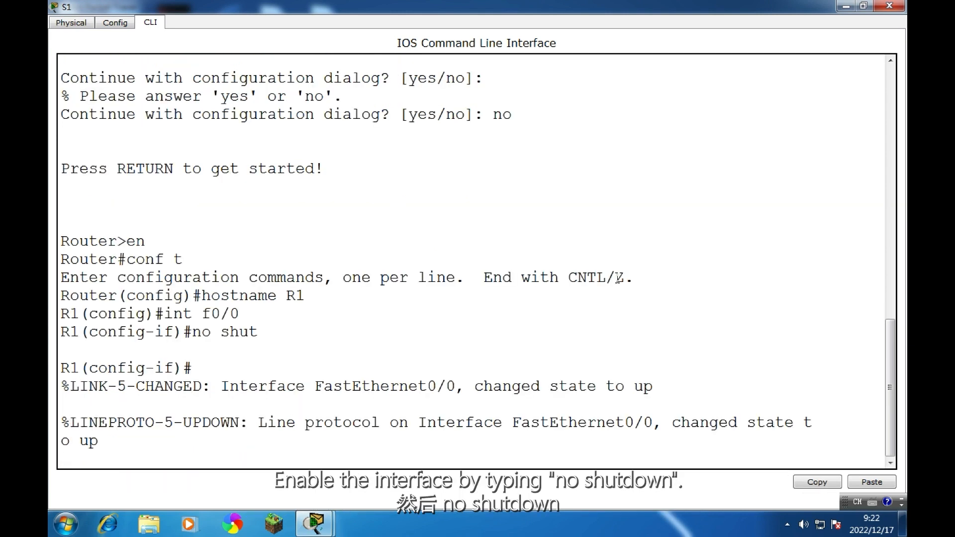
key(Return)
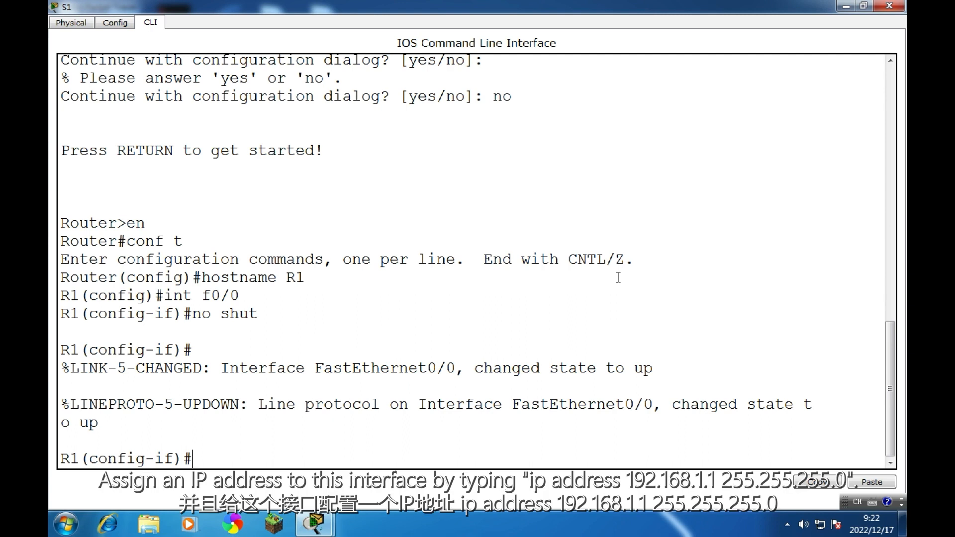
Assign IP address 192.168.1.1 with mask 255.255.255.0 to R1's f0/0 interface and exit interface mode
text(ip addr 192,)
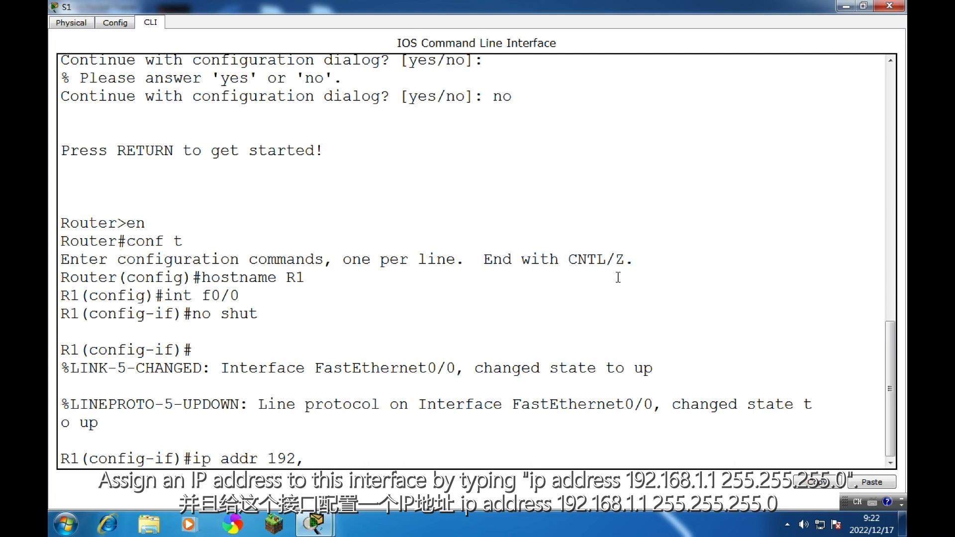
key(BackSpace)
text(.168.1.1 255.255.255.0)
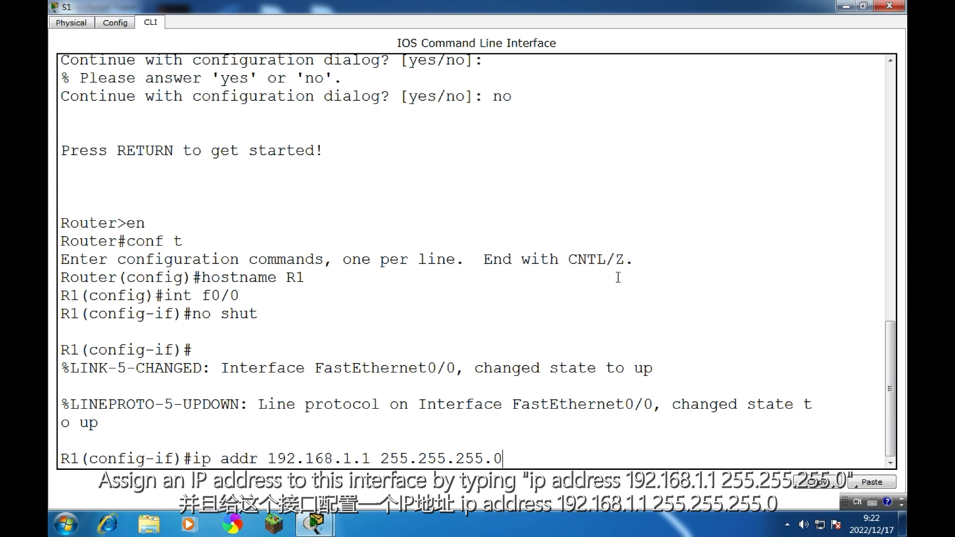
key(Return)
text(exit)
key(Return)
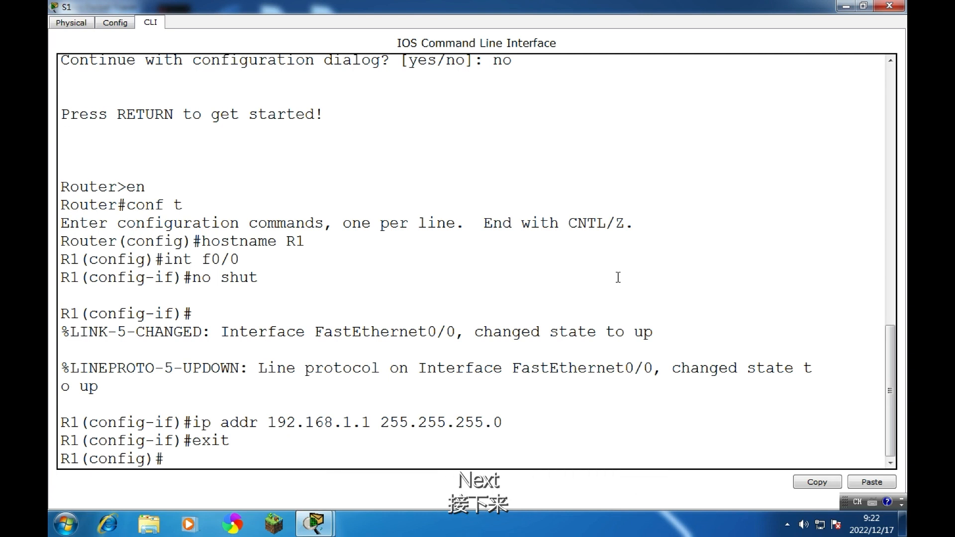
Assign IP address 192.168.3.1 with mask 255.255.255.0 to R1's serial interface s2/0
text(in)
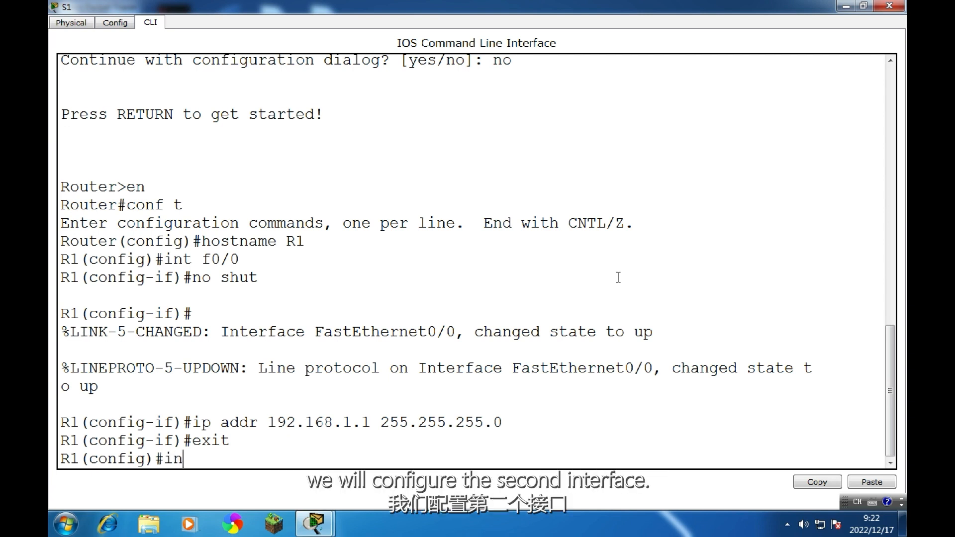
text(t s2/0)
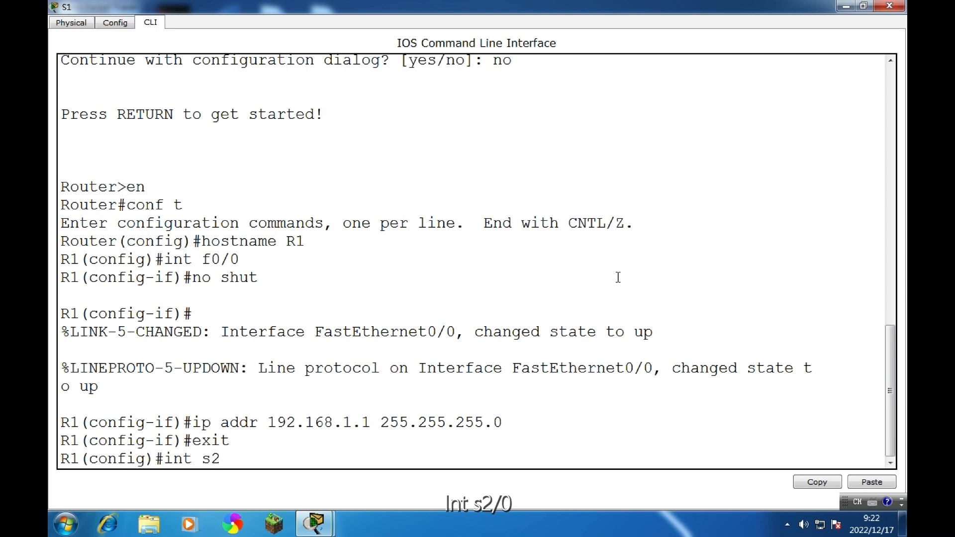
key(Return)
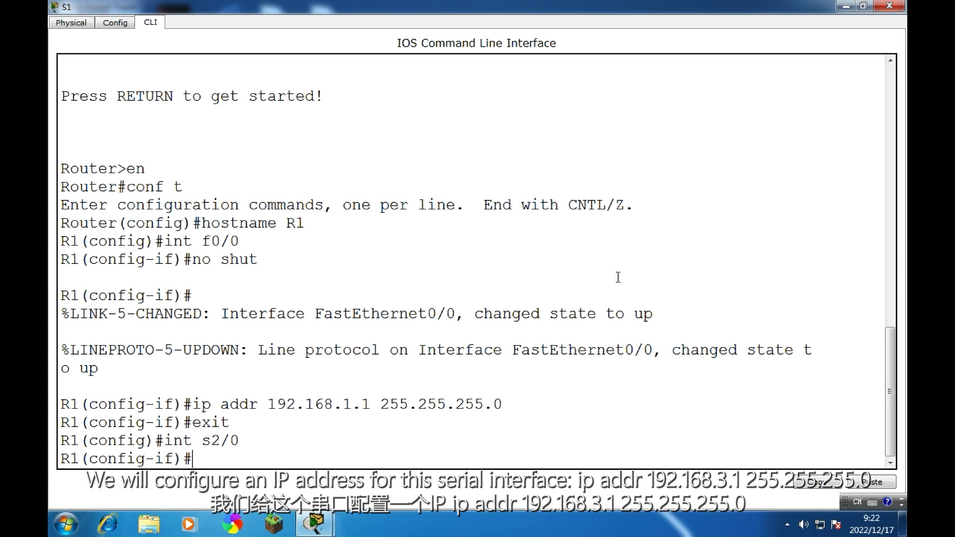
text(ip addr 192.168.3.1)
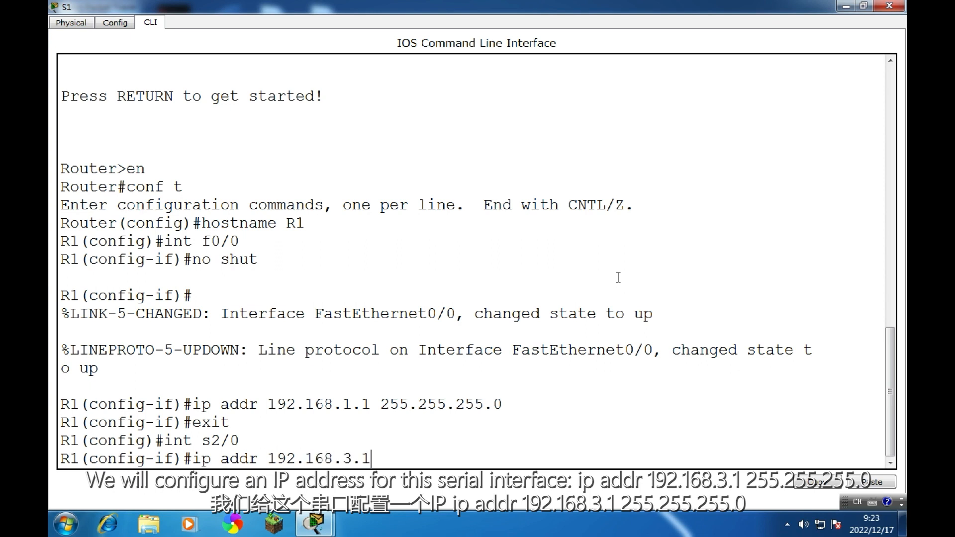
text( 255.255.25)
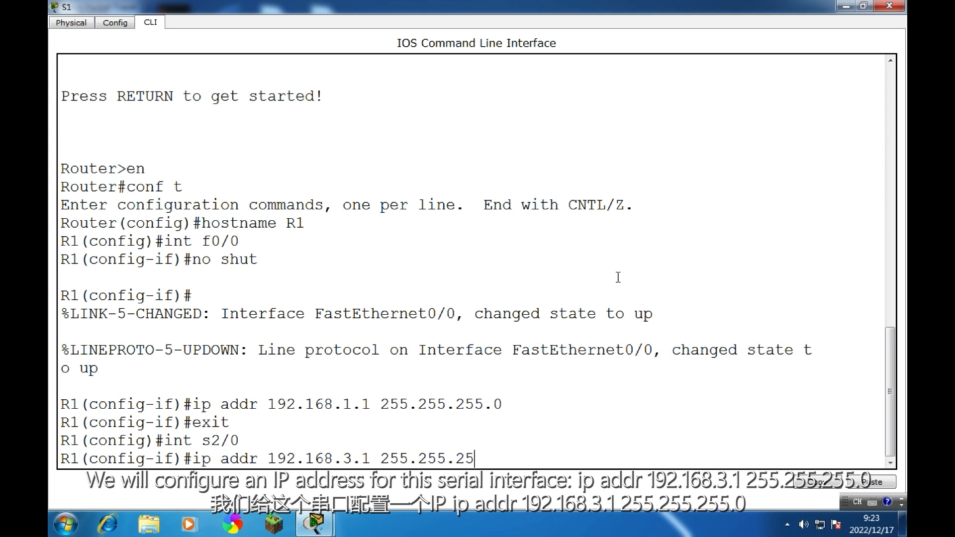
text(5.0)
key(Return)
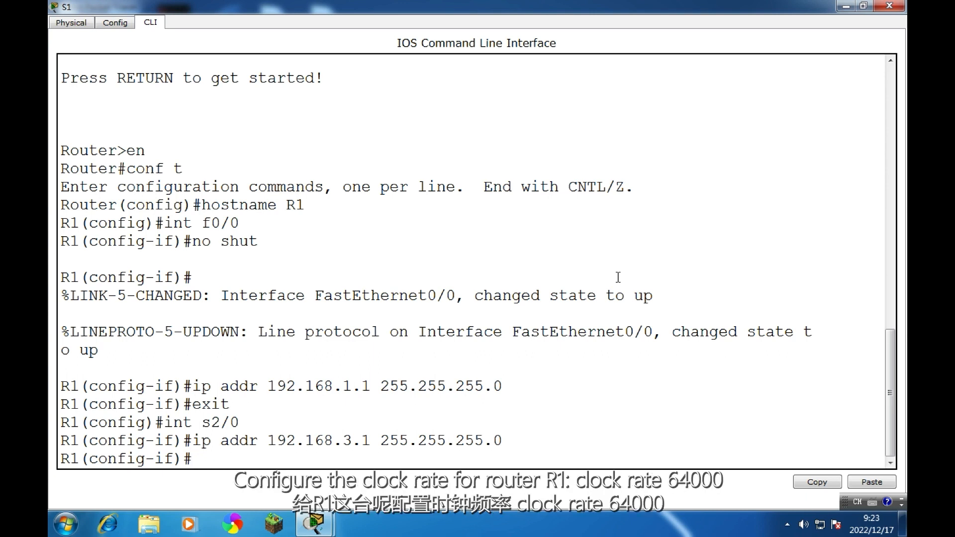
Set the clock rate of R1's s2/0 to 64000, enable the interface, and end and close the router's configuration
text(clock rate 64000)
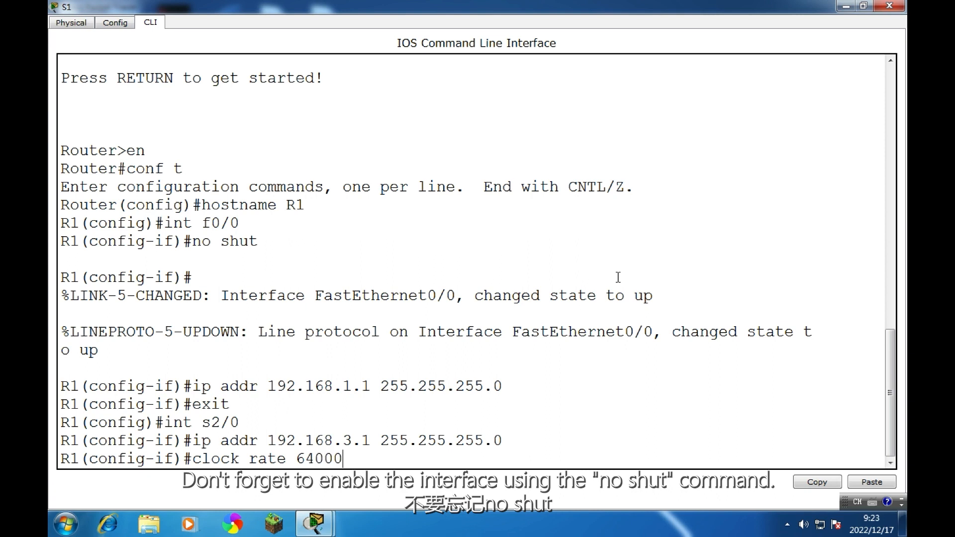
key(Return)
text(no shut)
key(Return)
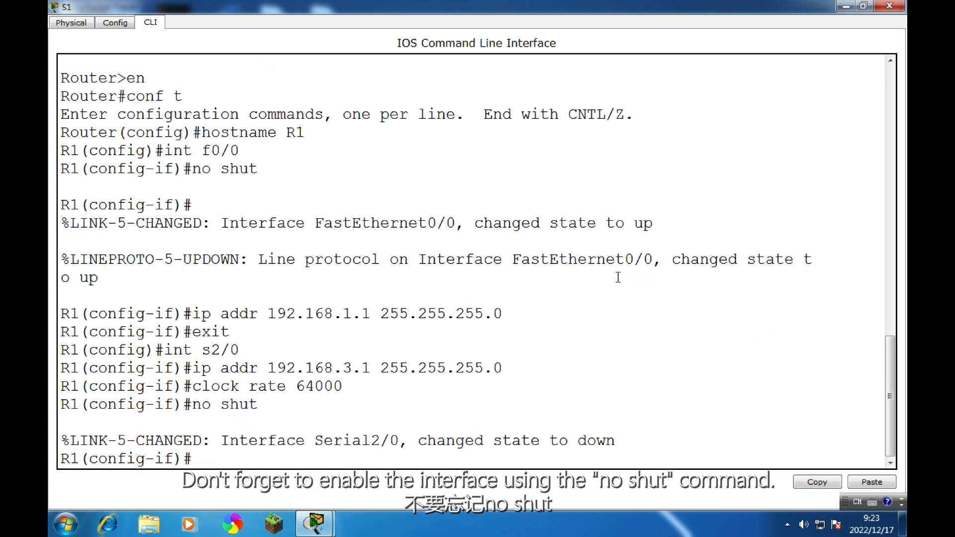
text(end)
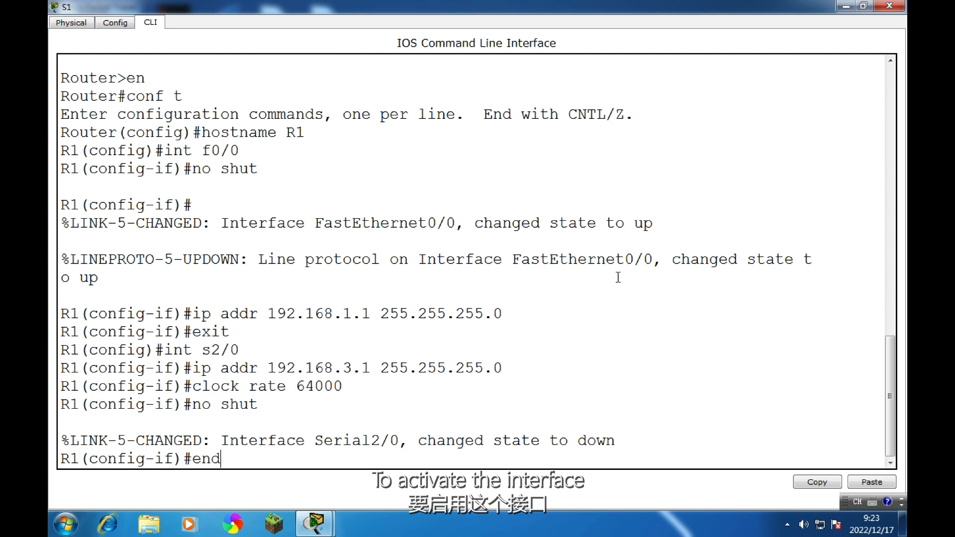
key(Return)
click(899, 7)
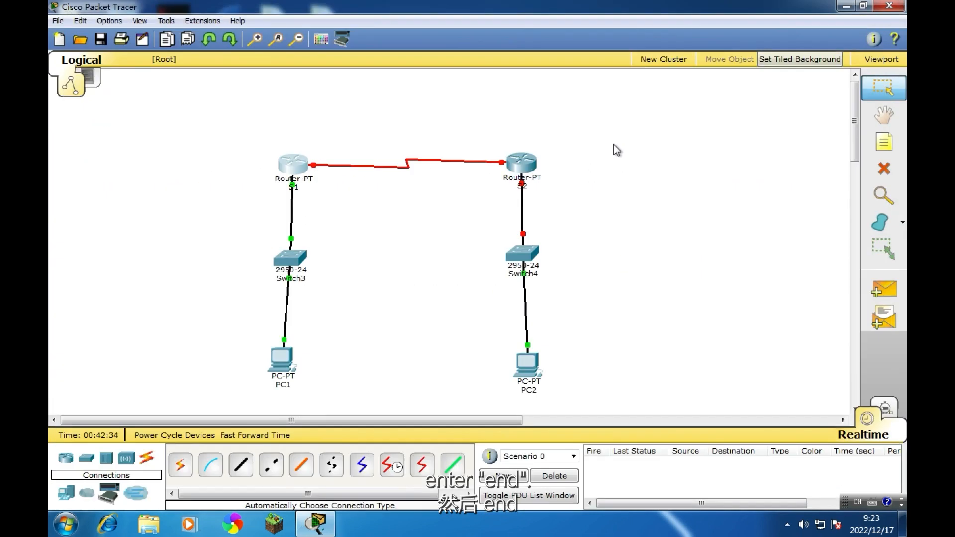
Open the command line of router S2 and decline its initial configuration dialog
click(518, 169)
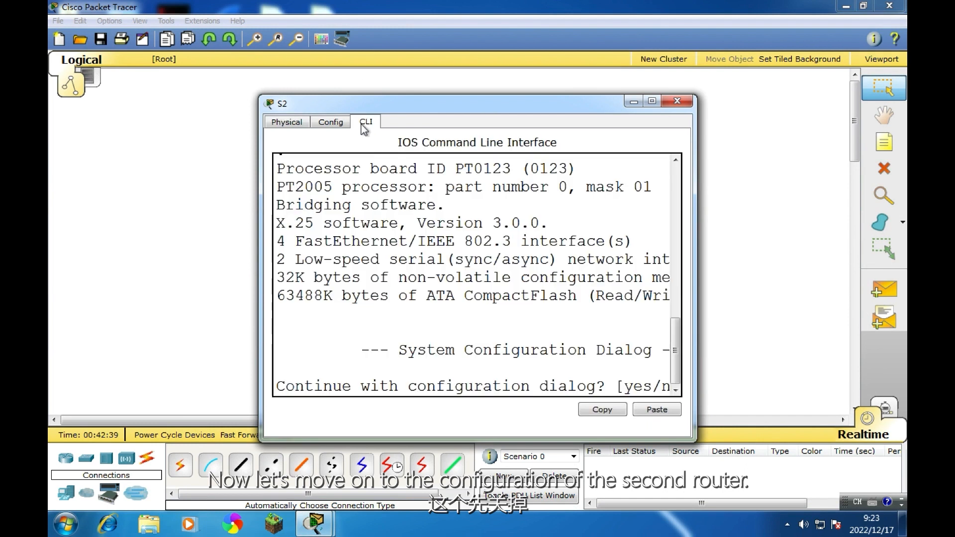
click(673, 98)
text(no)
key(Return)
key(Return)
Enter privileged and global configuration mode on router S2 and set its hostname to R2
text(en)
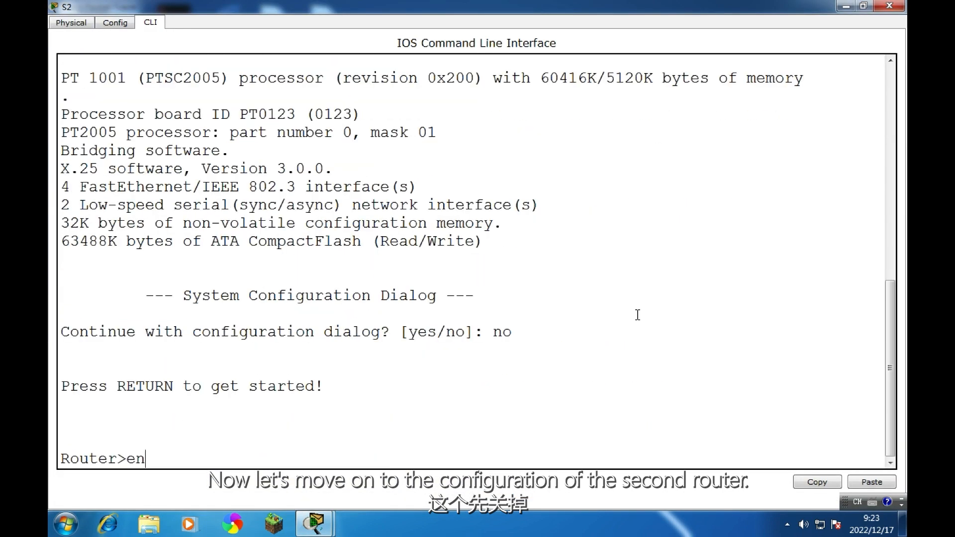
key(Return)
text(conf t)
key(Return)
text(hostname R2)
key(Return)
Assign IP address 192.168.2.1 with mask 255.255.255.0 to R2's interface f0/0 and enable the interface
text(inf )
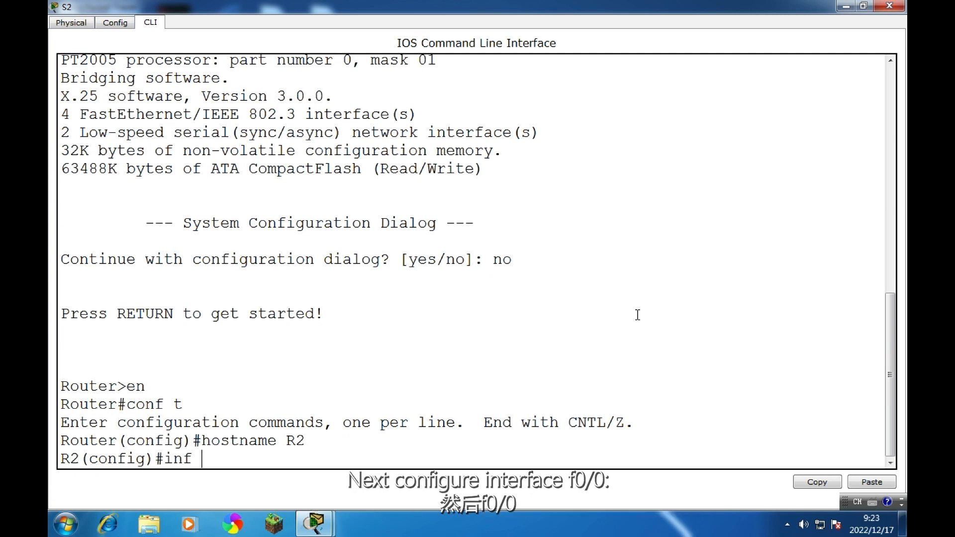
text(f0/0)
key(Return)
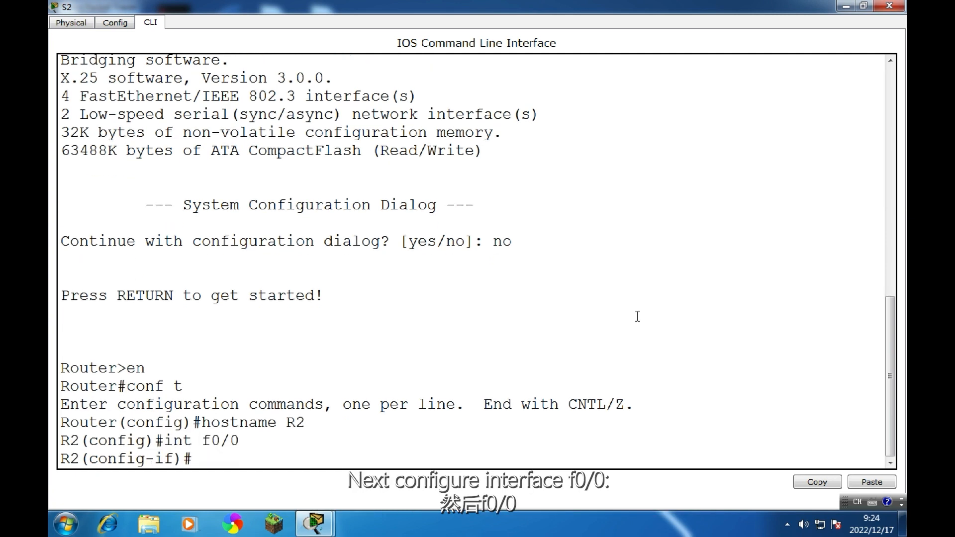
text(ip addr)
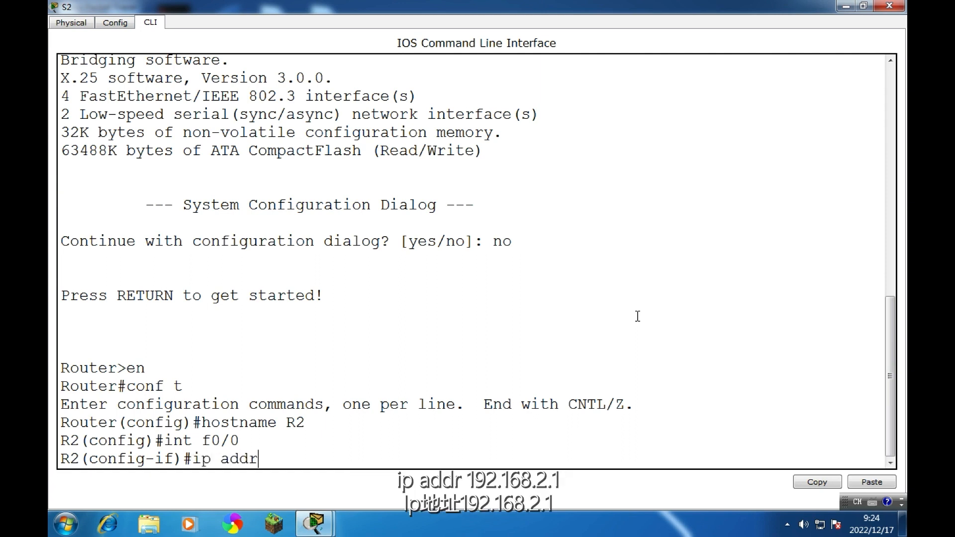
text( 192.168.2.1 255.255.255.0)
key(Return)
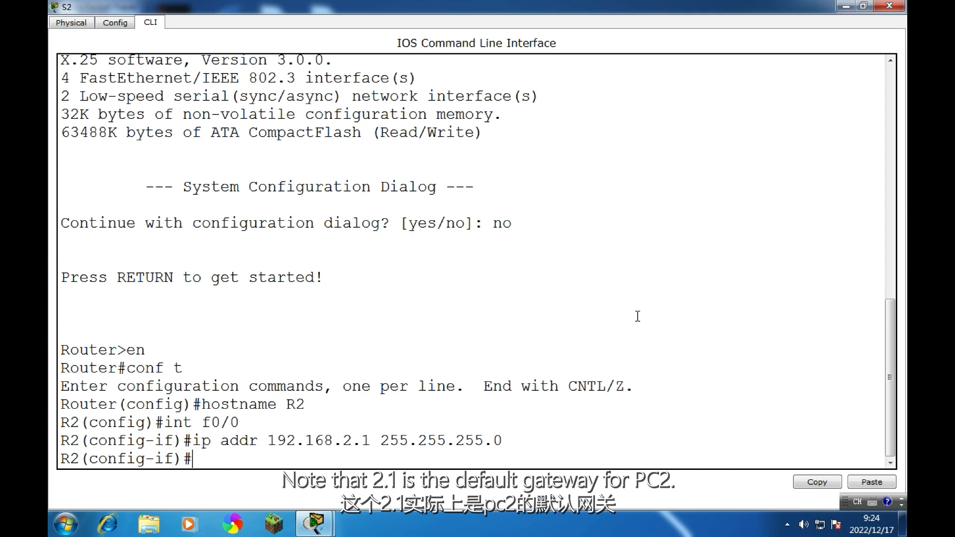
text(no shut)
key(Return)
key(Return)
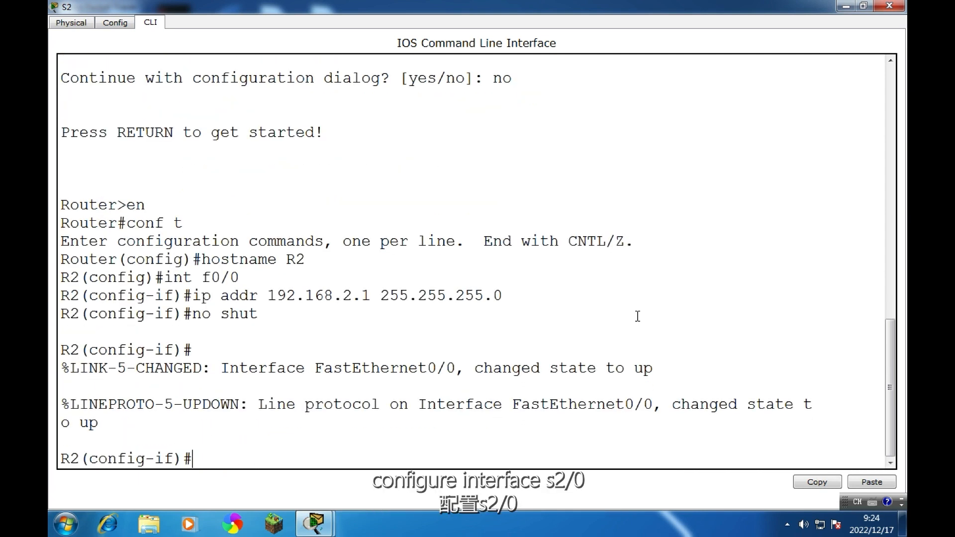
Assign IP address 192.168.3.2 with mask 255.255.255.0 to R2's serial interface s2/0 and enable the interface
text(exit)
key(Return)
text(int )
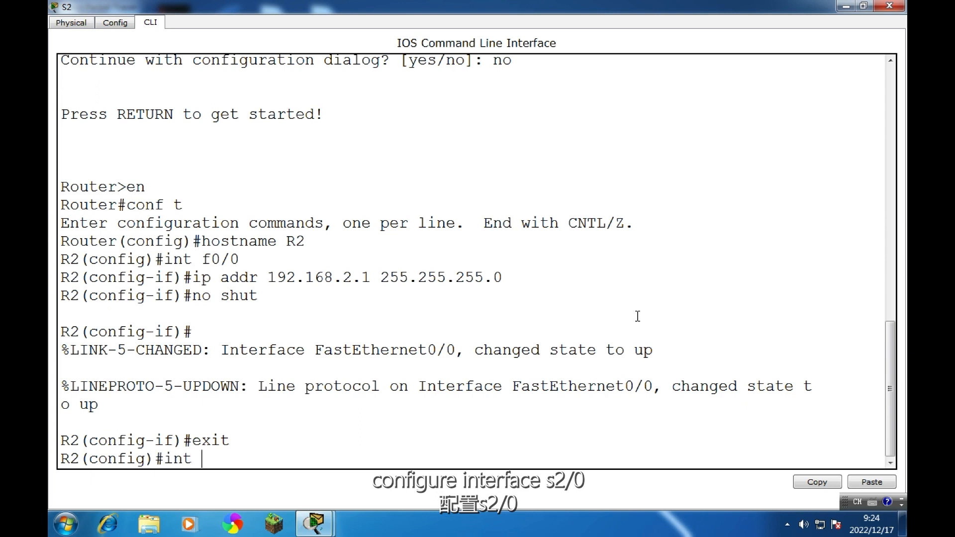
text(s2/0)
key(Return)
text(ip addr 192.168.3.2 255.255.255.0)
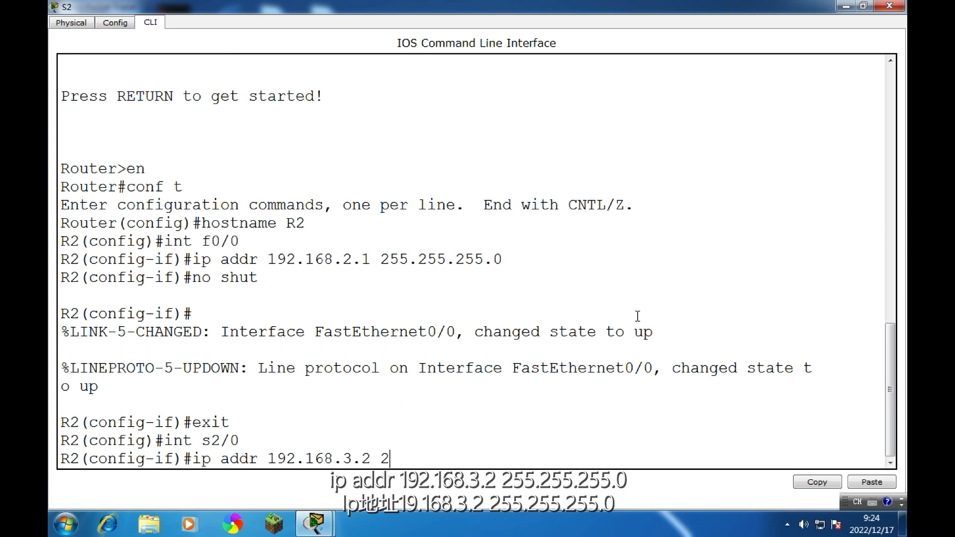
key(Return)
text(no shut)
key(Return)
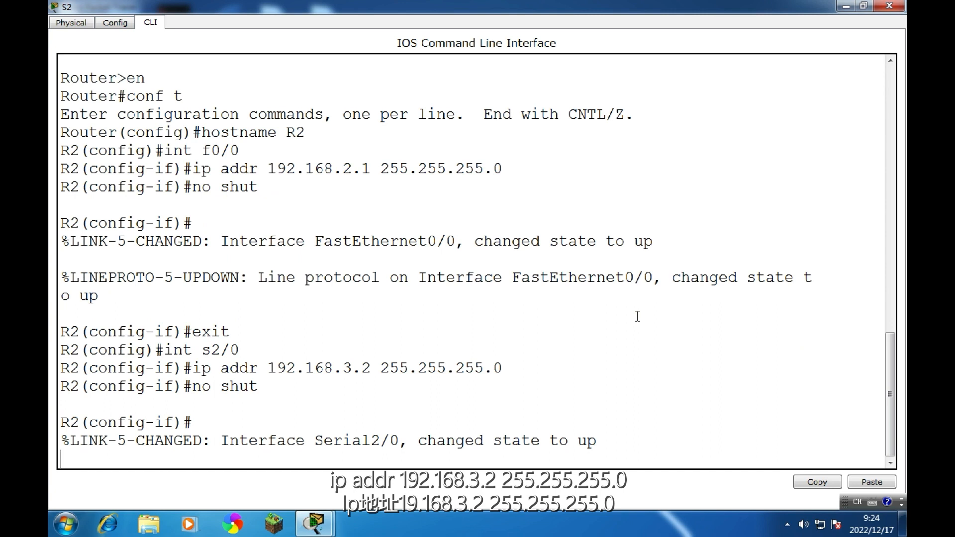
End configuration mode on R2 and close the router's window
key(Return)
text(end)
key(Return)
key(Return)
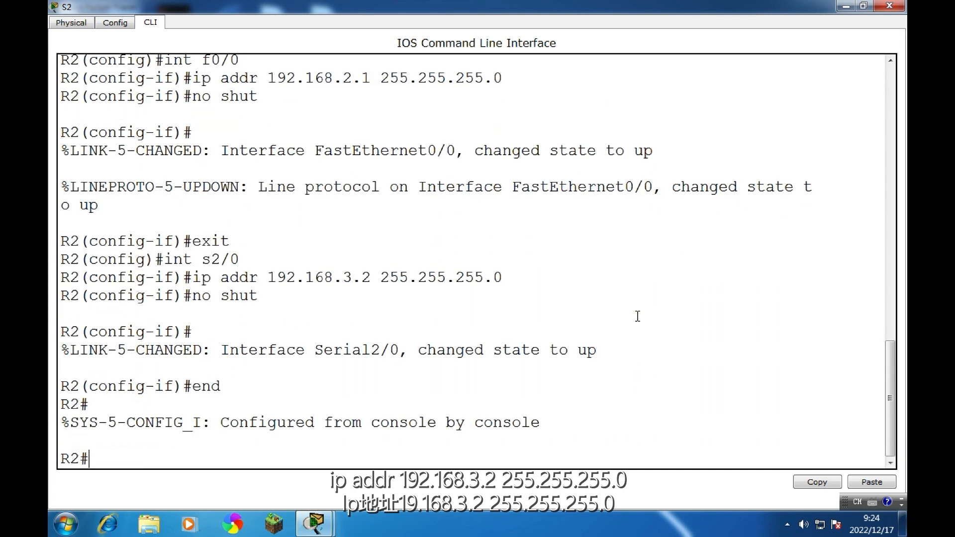
click(890, 5)
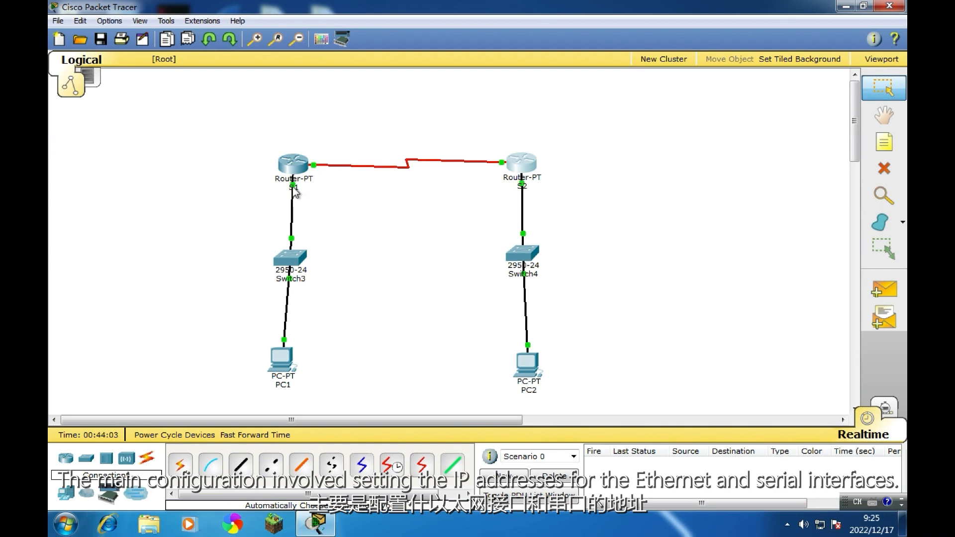
Ping R1's Ethernet interface 192.168.1.1 from PC1's command prompt, then close PC1's window
mouse_move(293, 186)
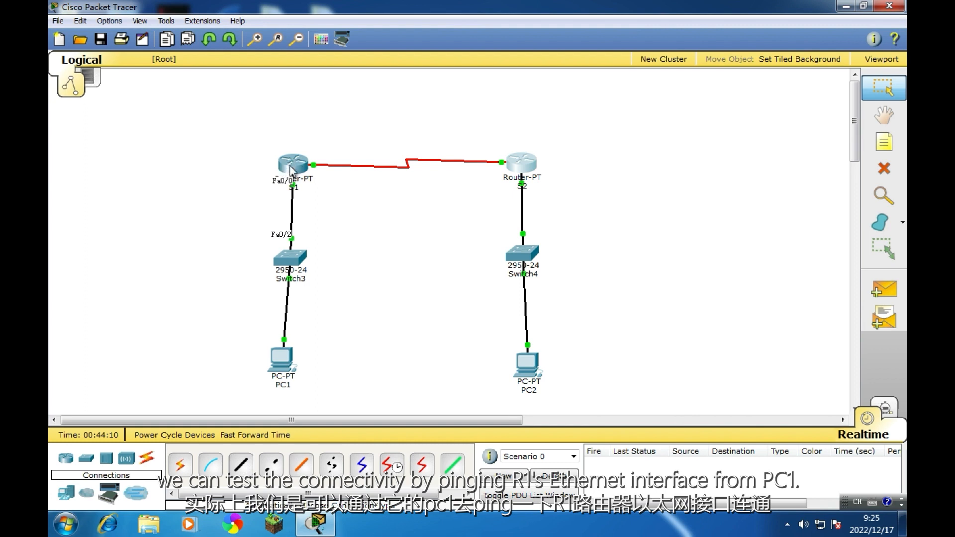
click(284, 372)
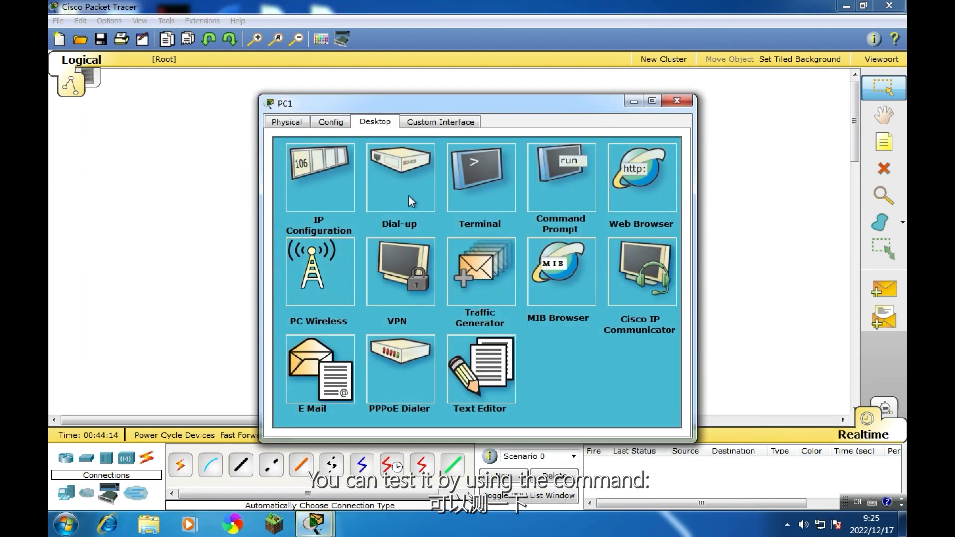
click(538, 190)
text(ping 192.)
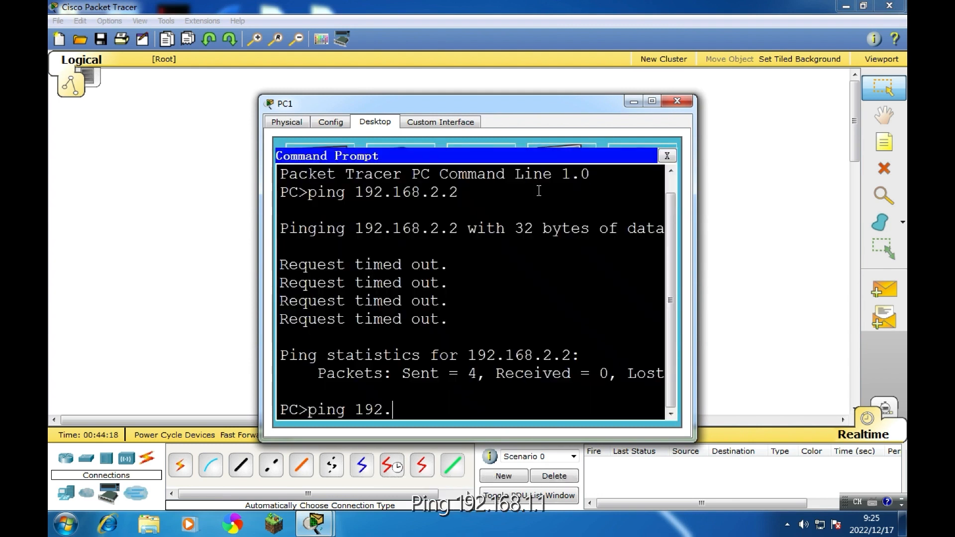
text(168.1.1)
key(Return)
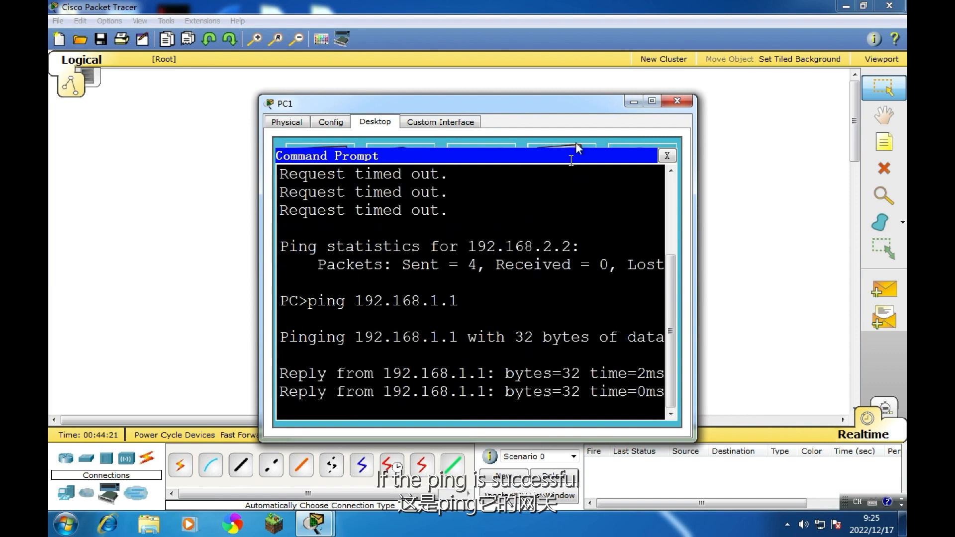
click(652, 102)
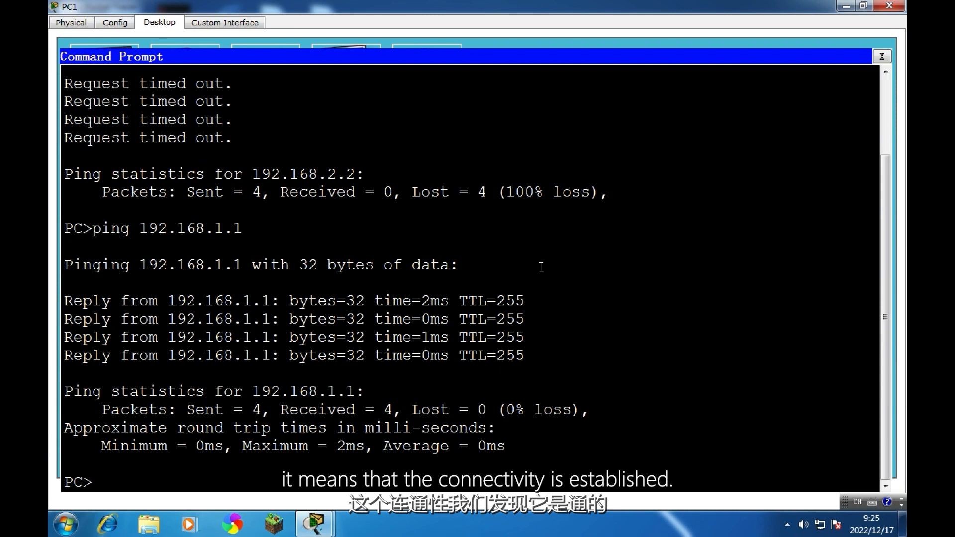
click(890, 6)
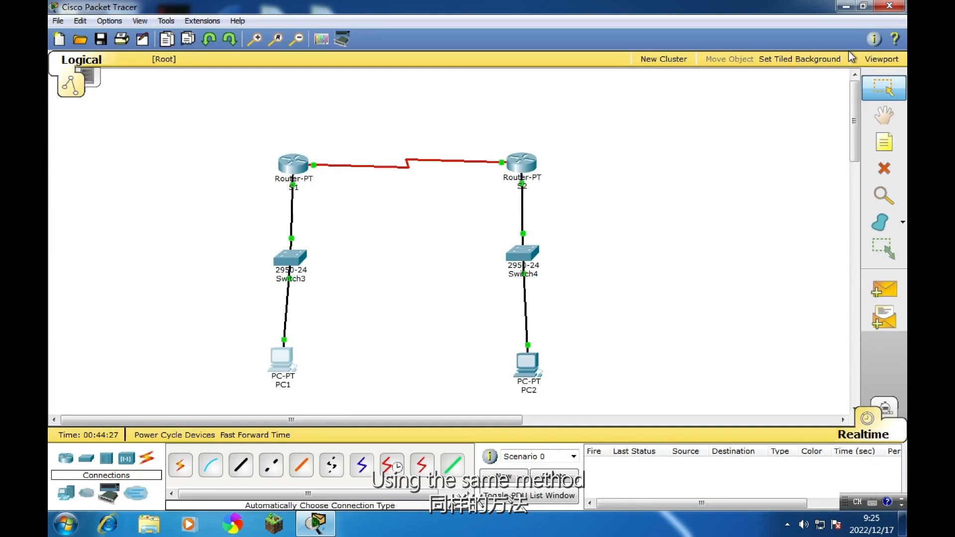
Ping the gateway 192.168.2.1 from PC2's command prompt, then close PC2's window
click(528, 365)
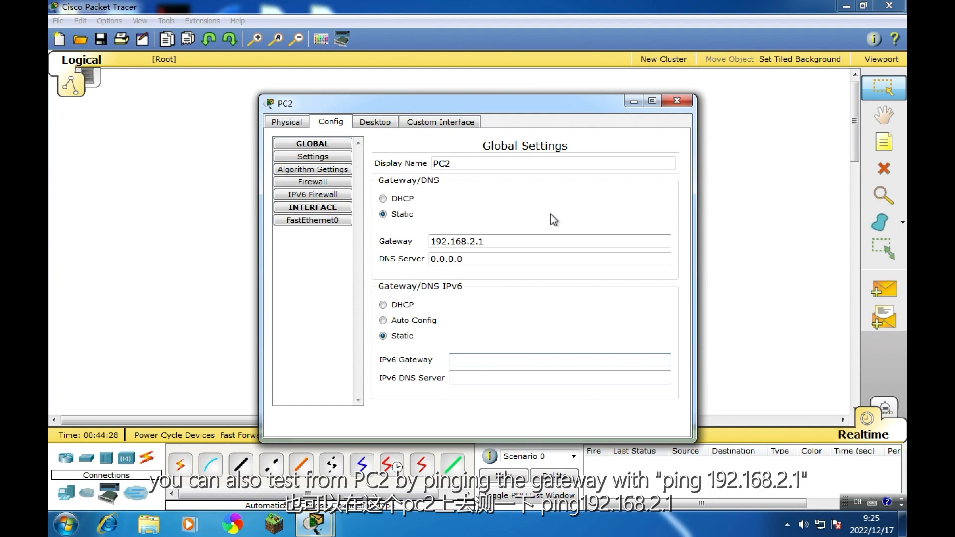
click(381, 125)
click(552, 170)
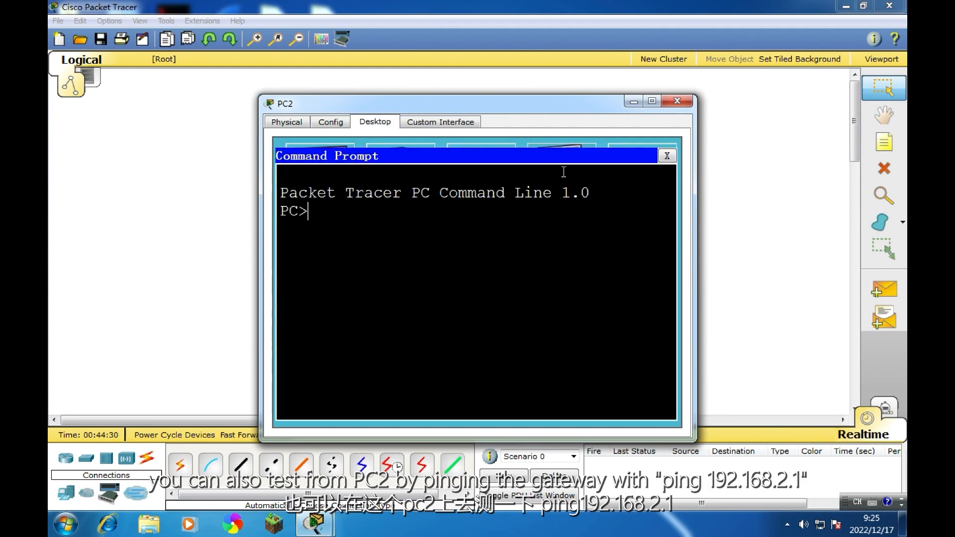
click(651, 101)
text(ping 1)
text(92.)
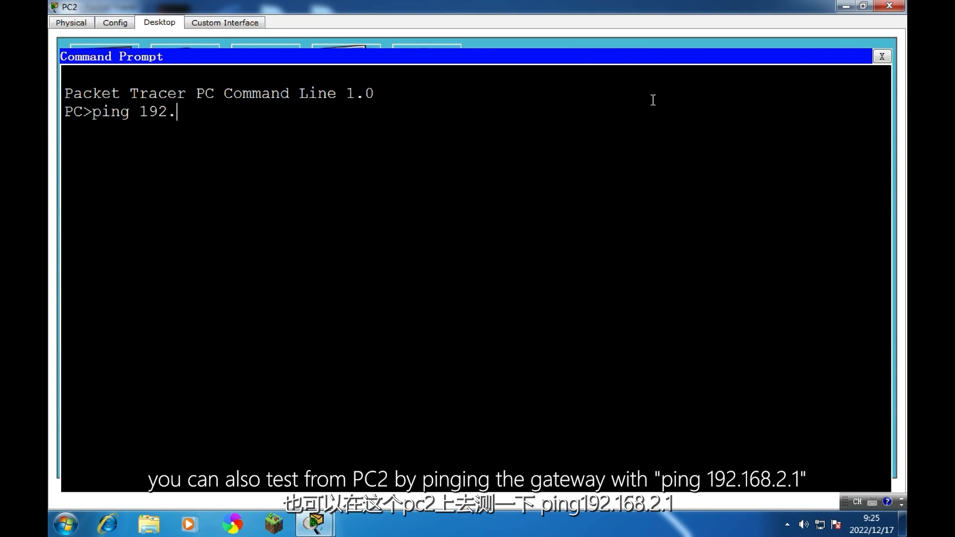
text(168.2.1)
key(Return)
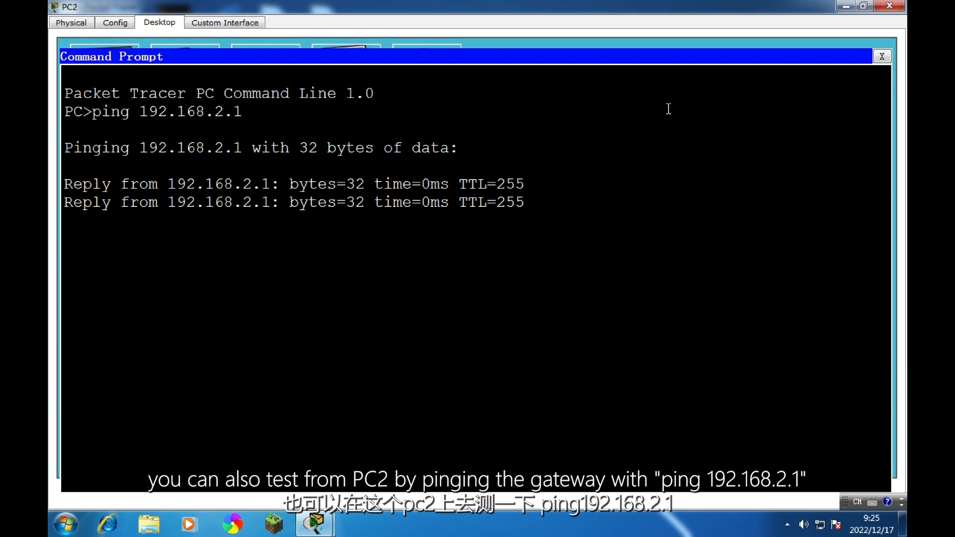
click(890, 6)
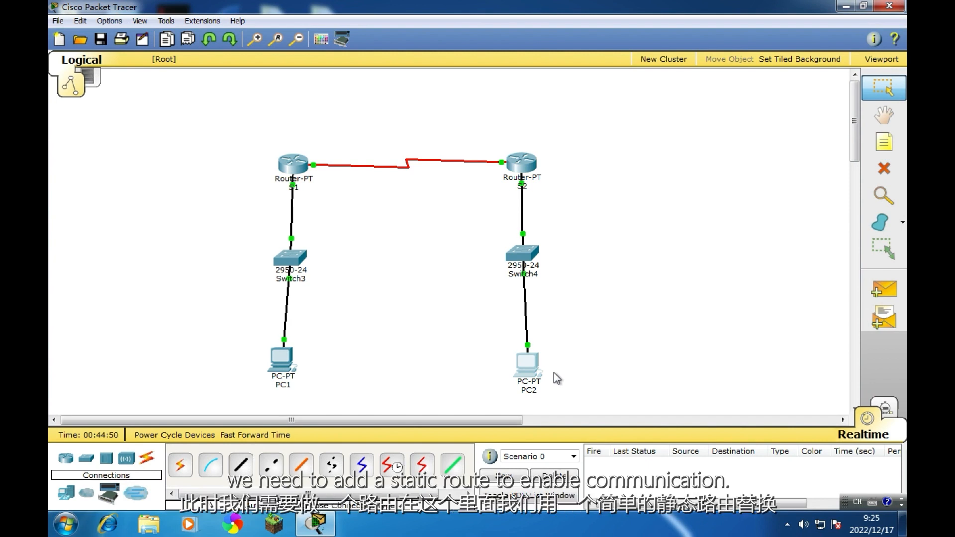
Add a static route on R1 to network 192.168.2.0 with mask 255.255.255.0 via 192.168.3.2, and end configuration mode
click(302, 164)
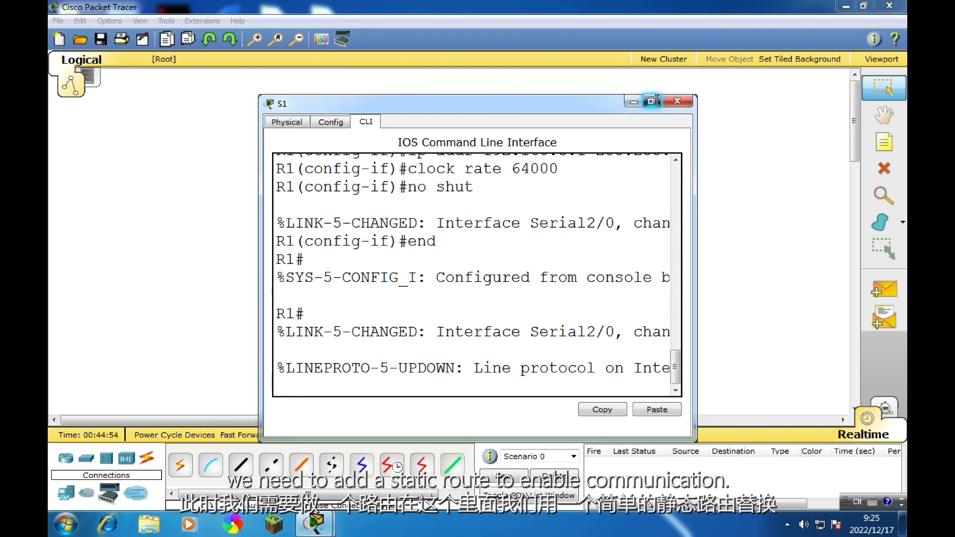
click(651, 101)
key(Return)
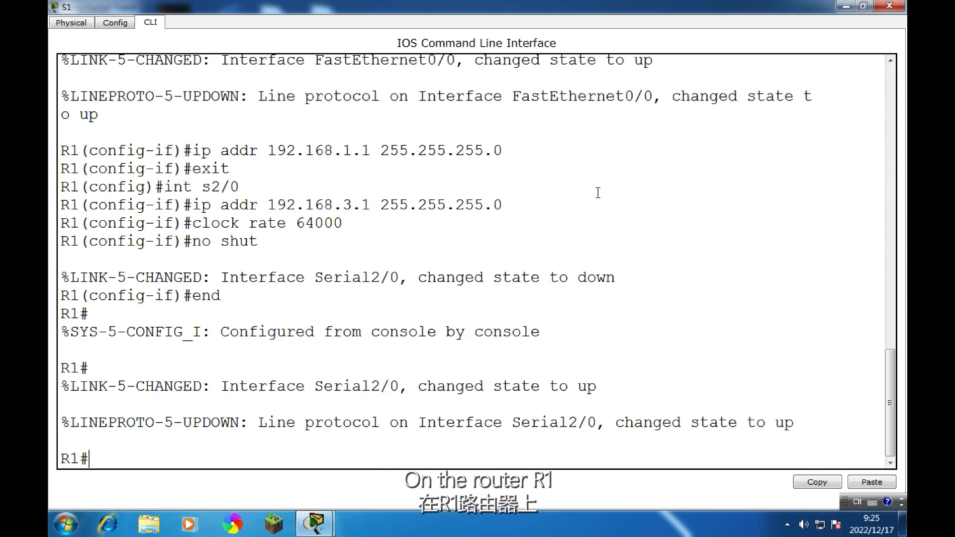
text(conf t)
key(Return)
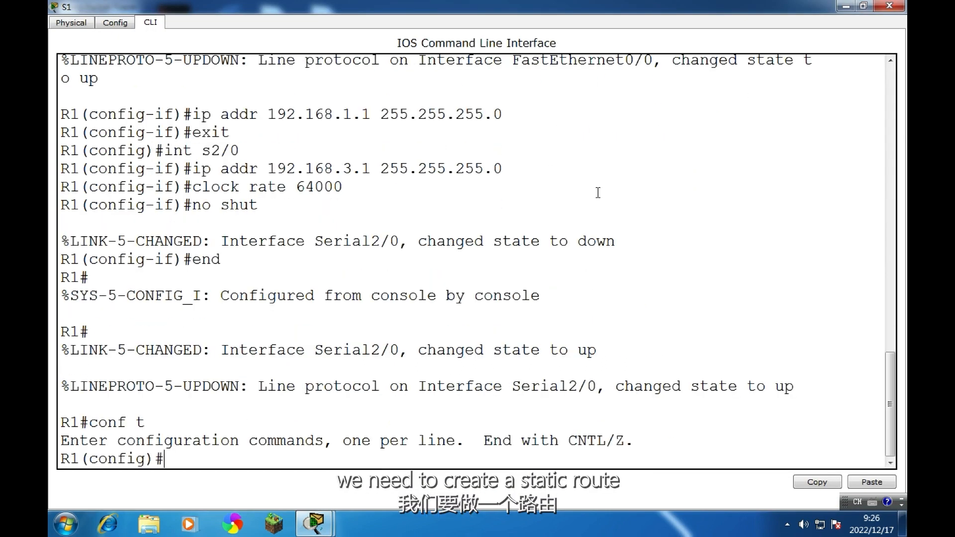
text(ip route )
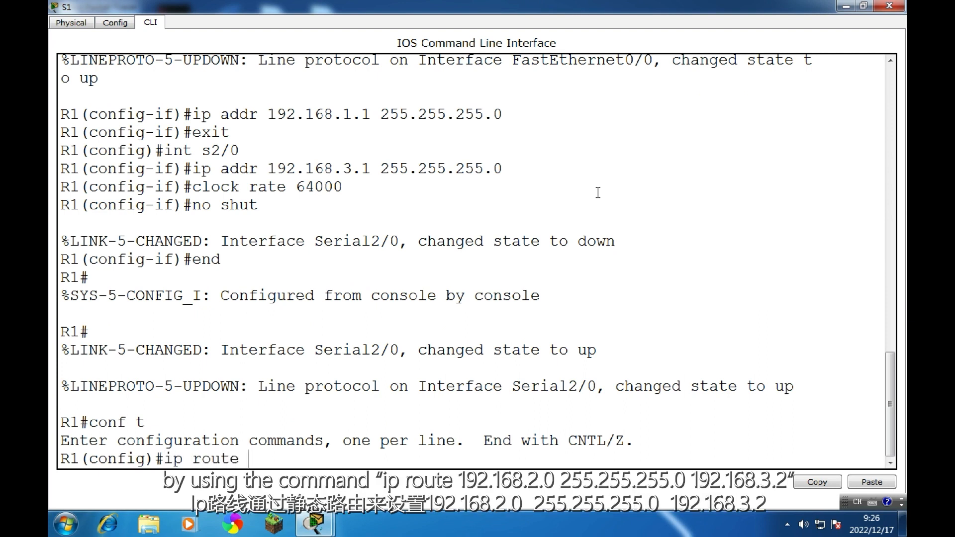
text(192.168.2.0)
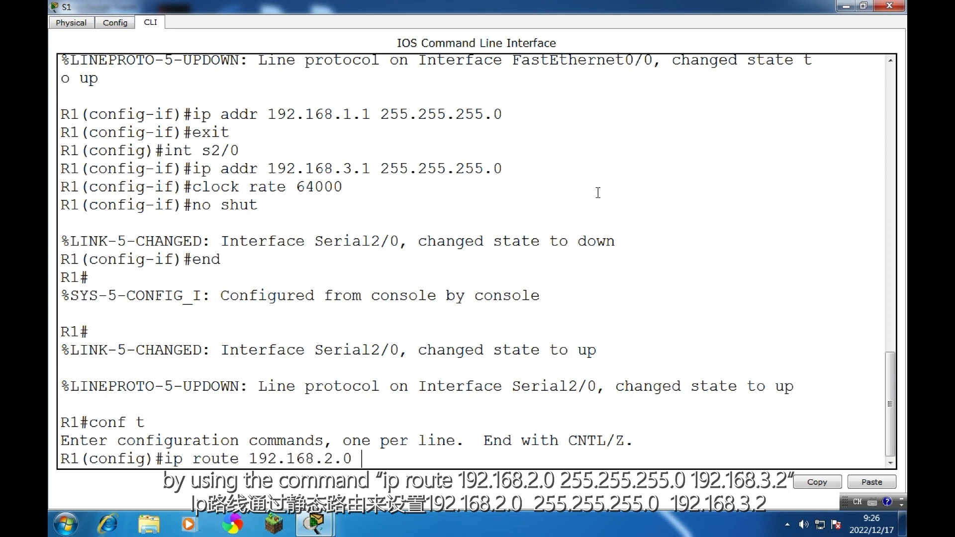
text( 255.255.255.0)
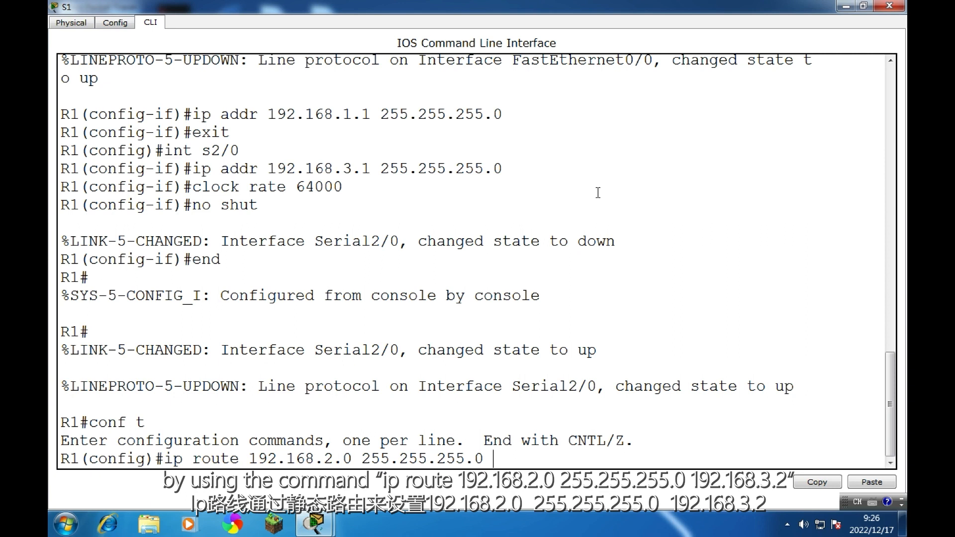
text( 192.168.3.2)
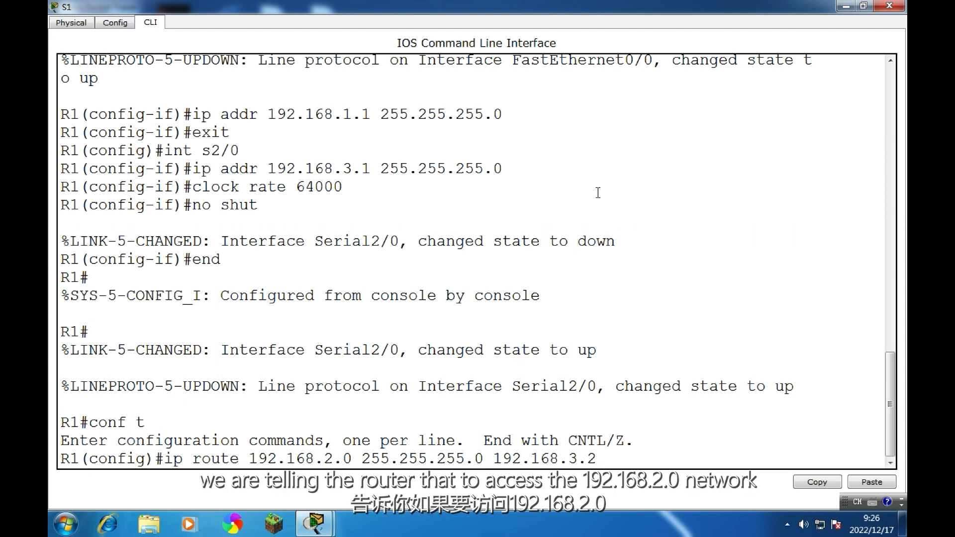
key(Return)
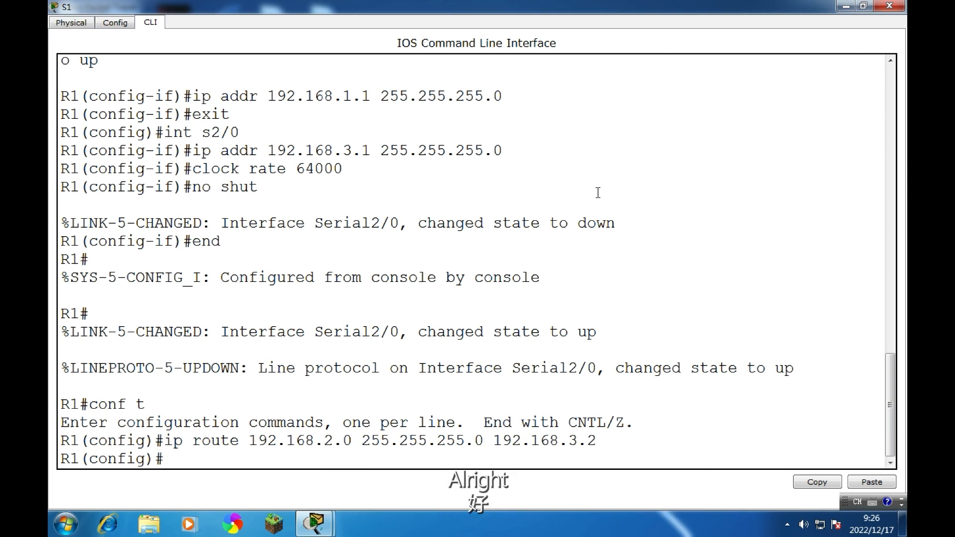
text(end)
key(Return)
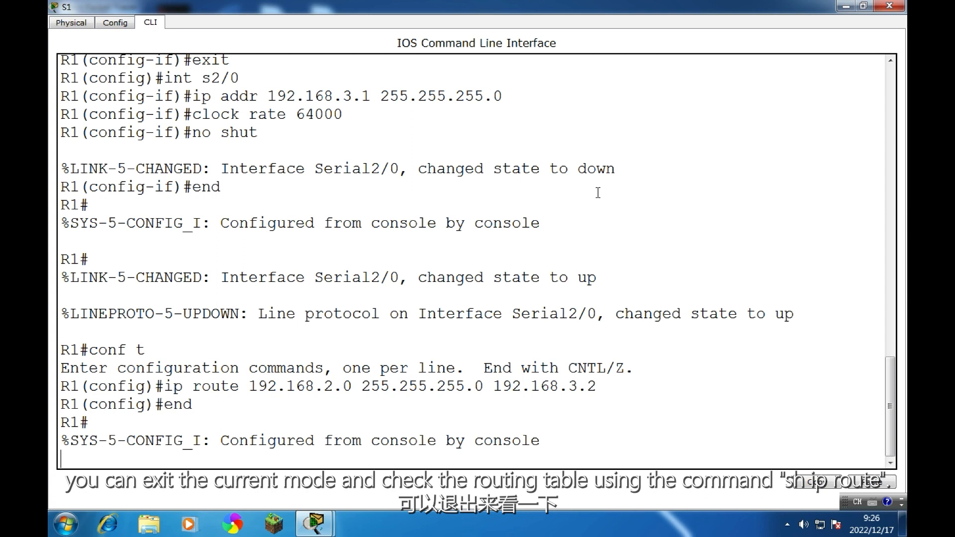
key(Return)
Display R1's routing table with sh ip route, examine the static route entry, and close the router's window
text(sh i)
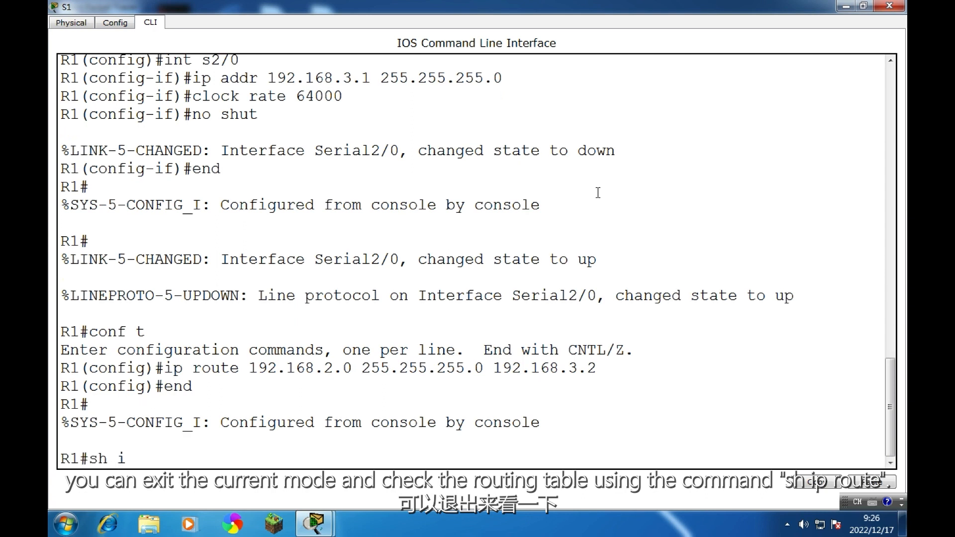
text(p route)
key(Return)
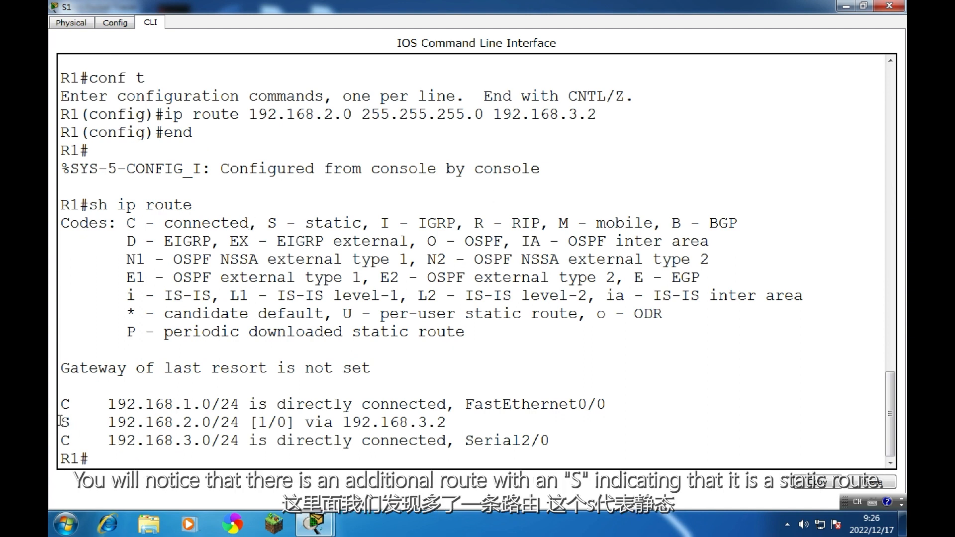
drag(61, 422, 507, 418)
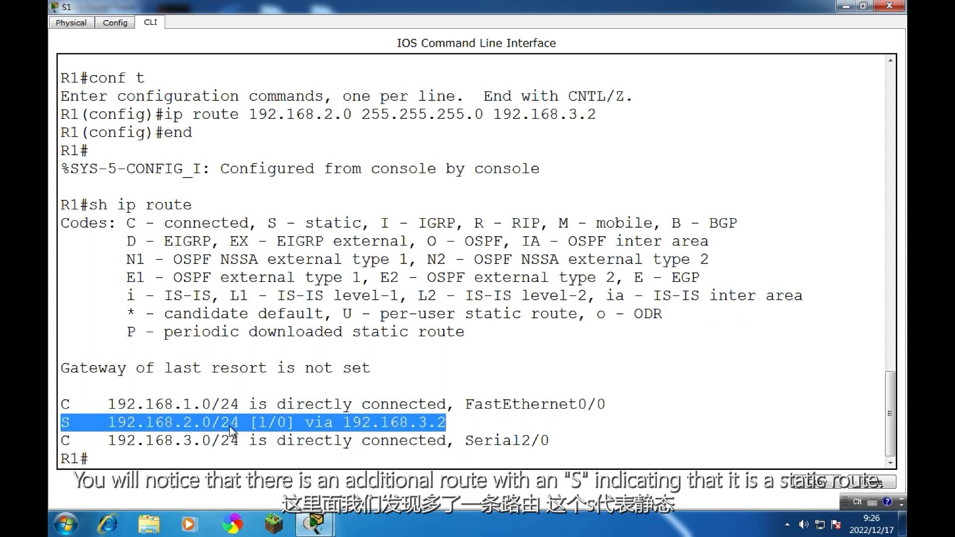
click(896, 9)
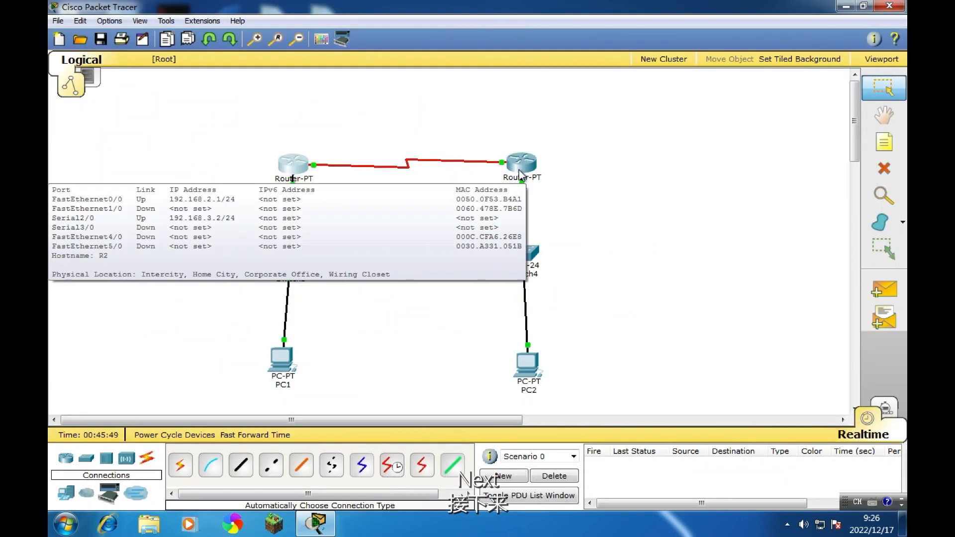
Open R2's command-line interface in a maximized window and enter global configuration mode with conf t
click(520, 172)
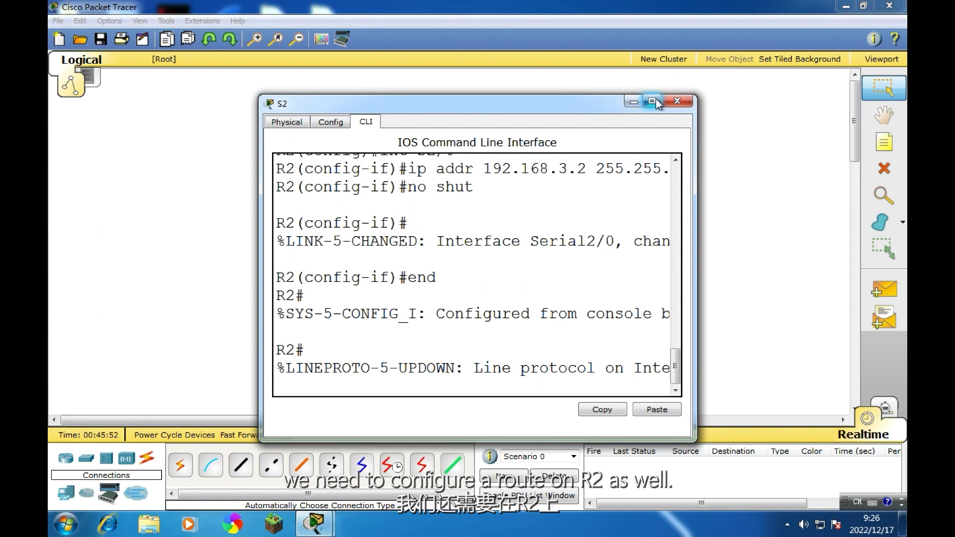
click(652, 101)
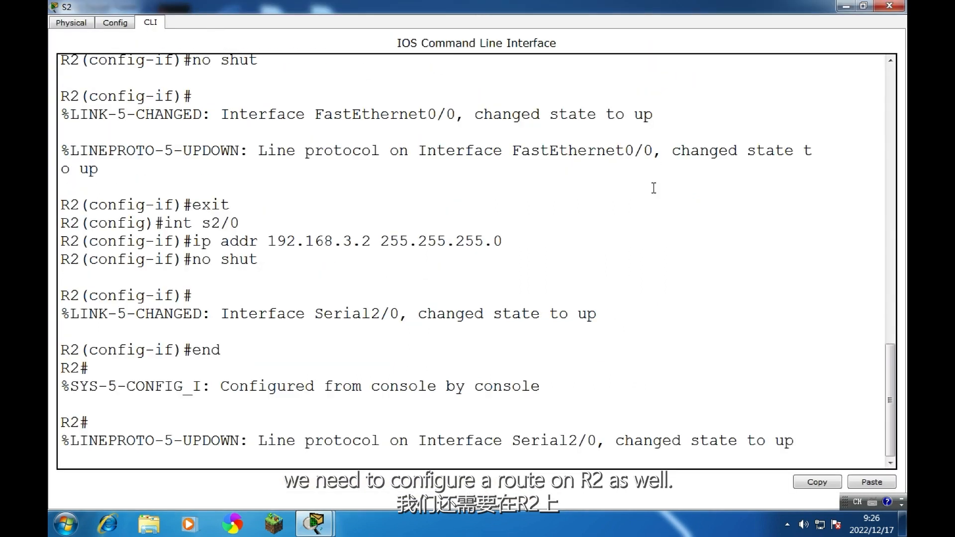
key(Return)
key(Return)
text(cof)
key(BackSpace)
text(nf t)
key(Return)
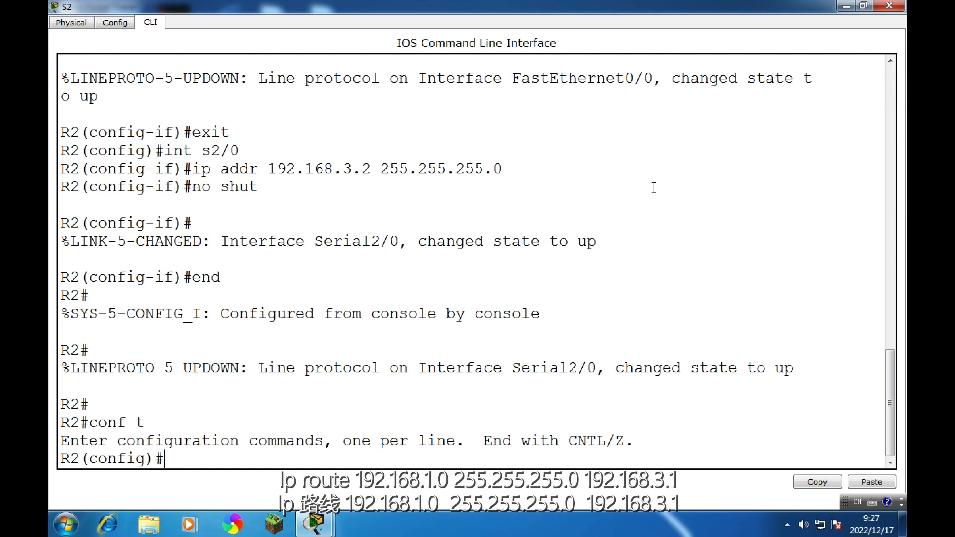
Add a static route on R2 to network 192.168.1.0 with mask 255.255.255.0 via 192.168.3.1, and end configuration mode
text(ip route 1)
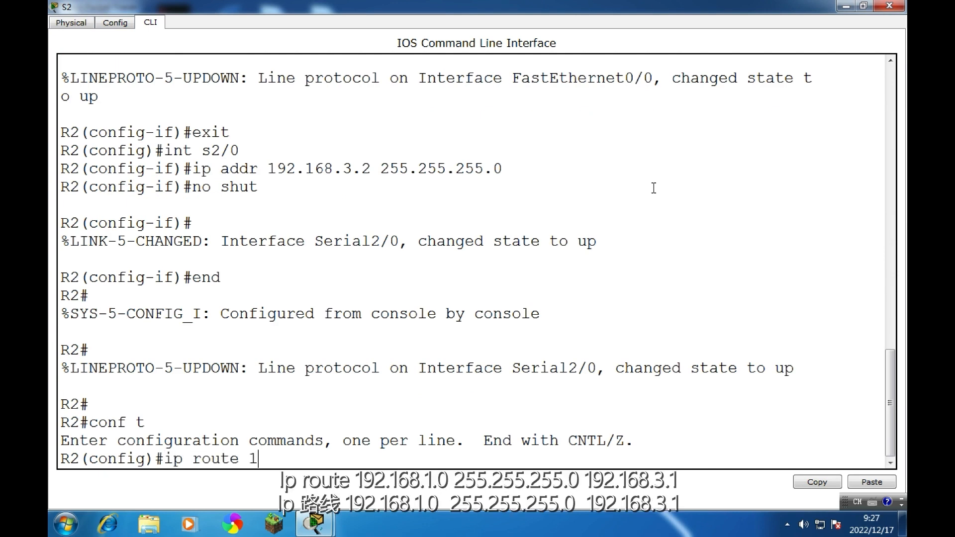
text(92.168.1.0 255.2)
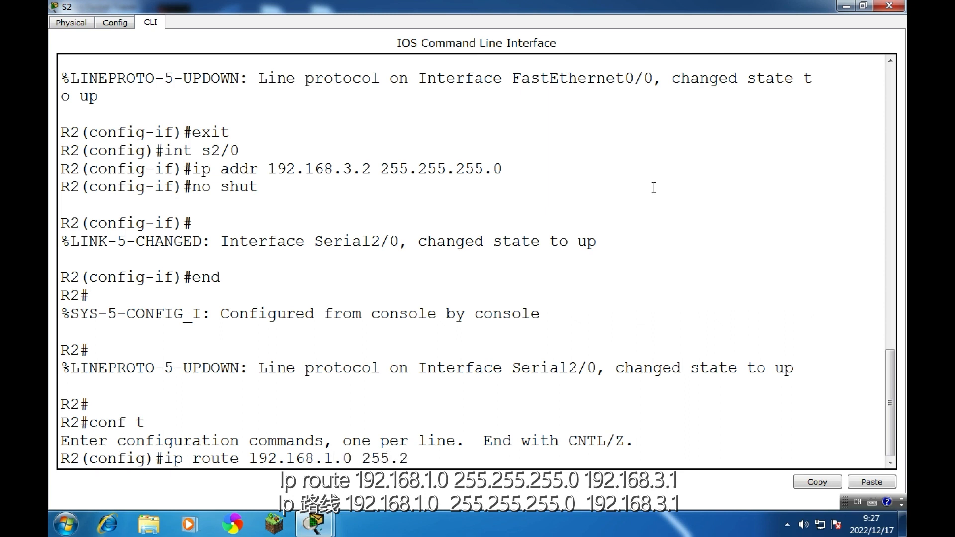
text(55.255.0)
text( 192.168.)
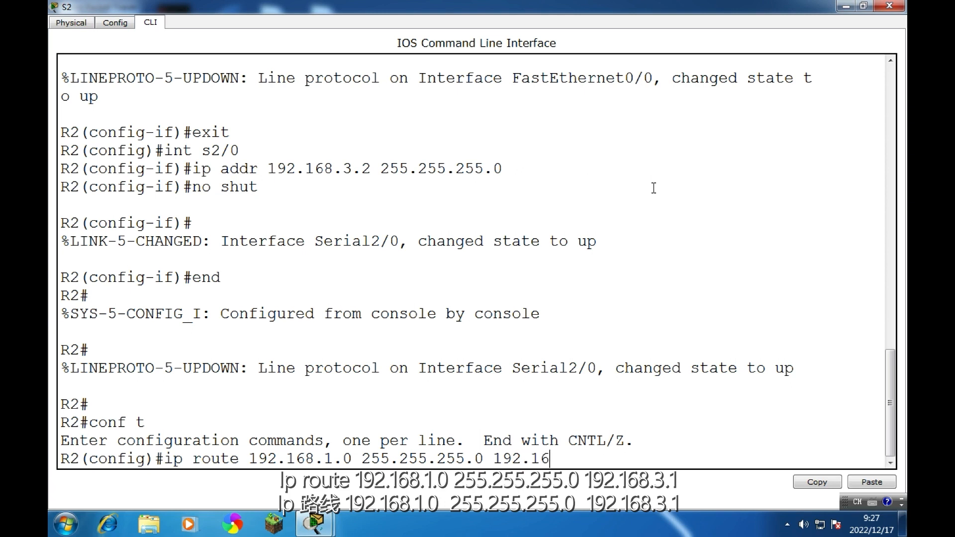
text(3.1)
key(Return)
text(end)
key(Return)
Display R2's routing table with sh ip route, examine the static route entry, and close the router's window
text(sh)
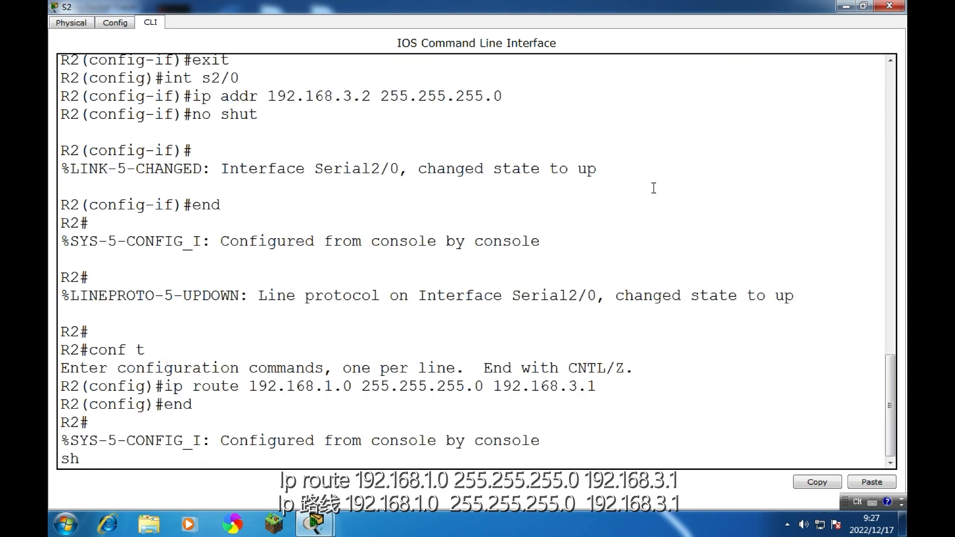
text( ip route)
key(Return)
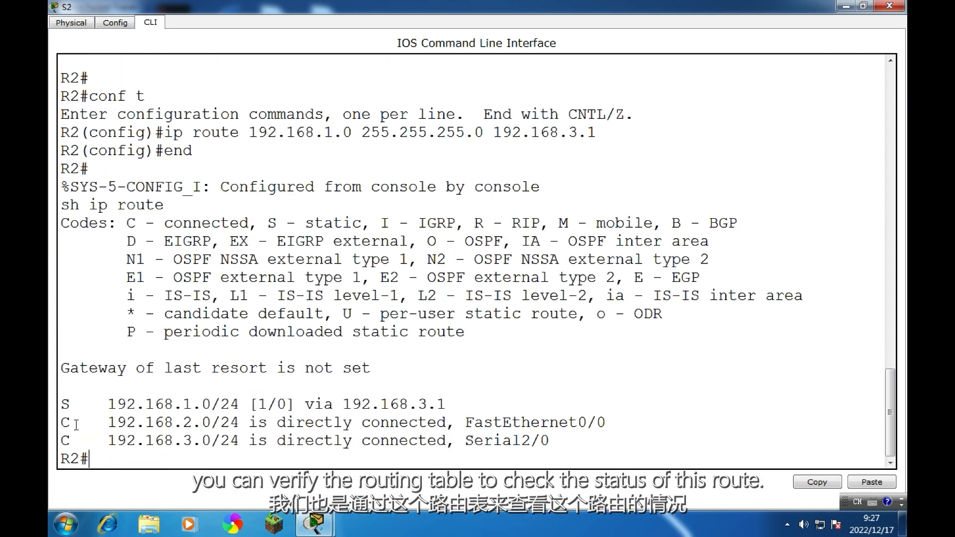
drag(61, 405, 524, 401)
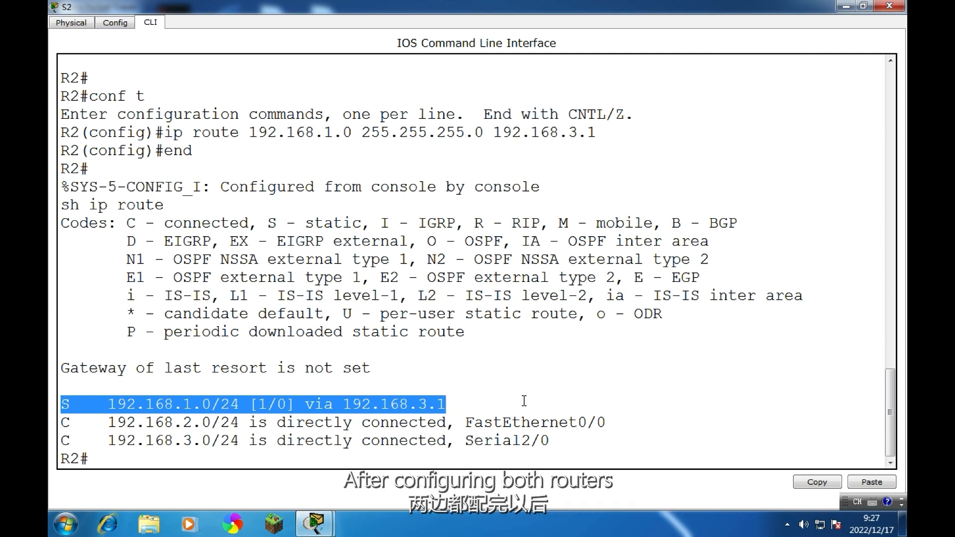
click(898, 8)
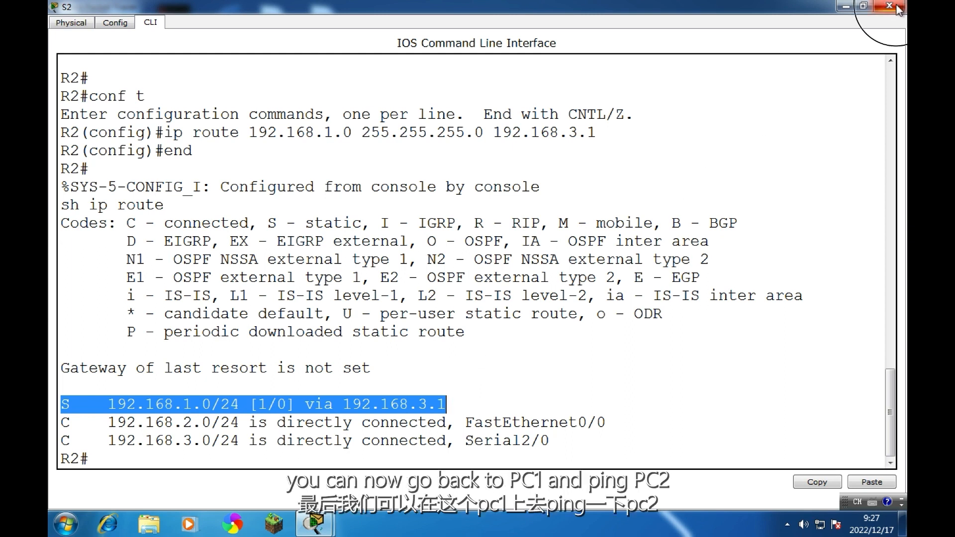
Ping PC2 at 192.168.2.2 from PC1's command prompt in a maximized window
click(280, 362)
click(549, 169)
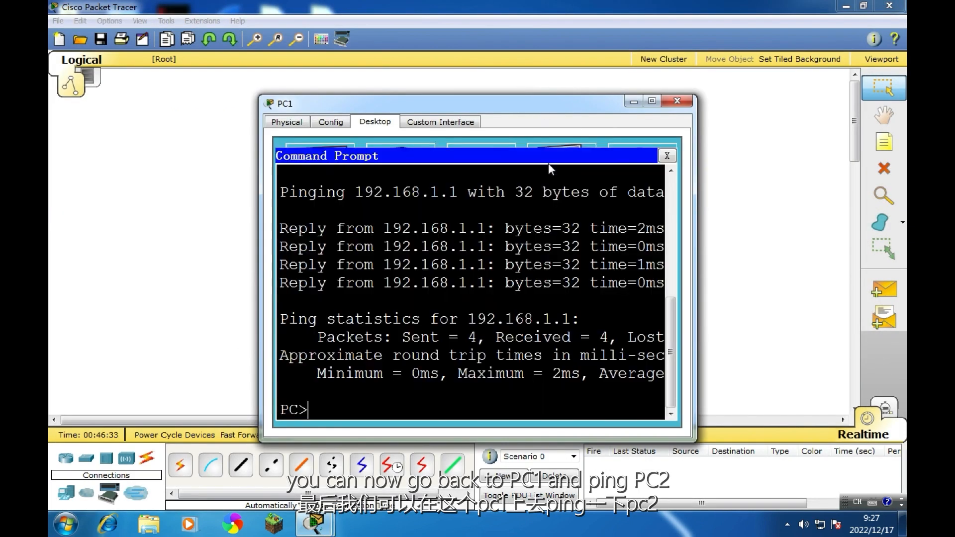
click(651, 101)
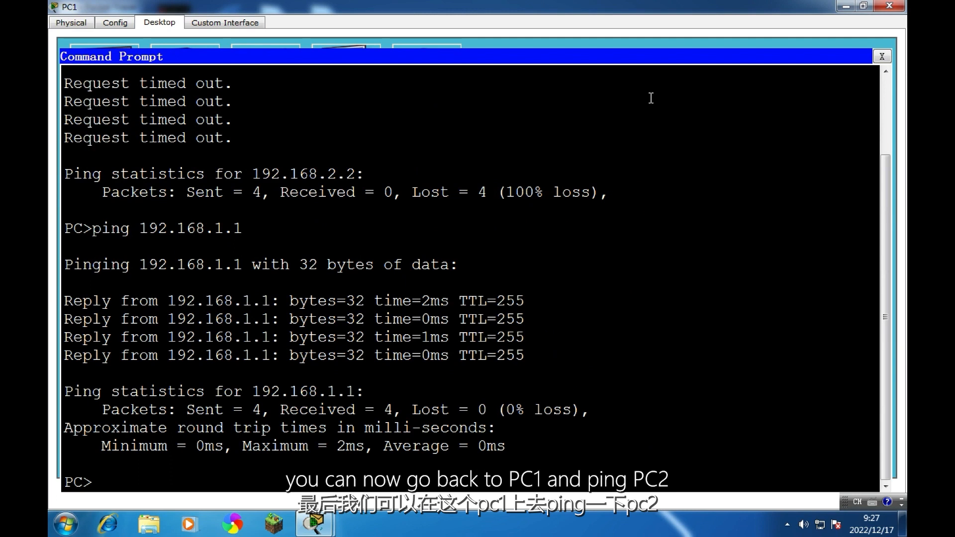
text(ping 192.1)
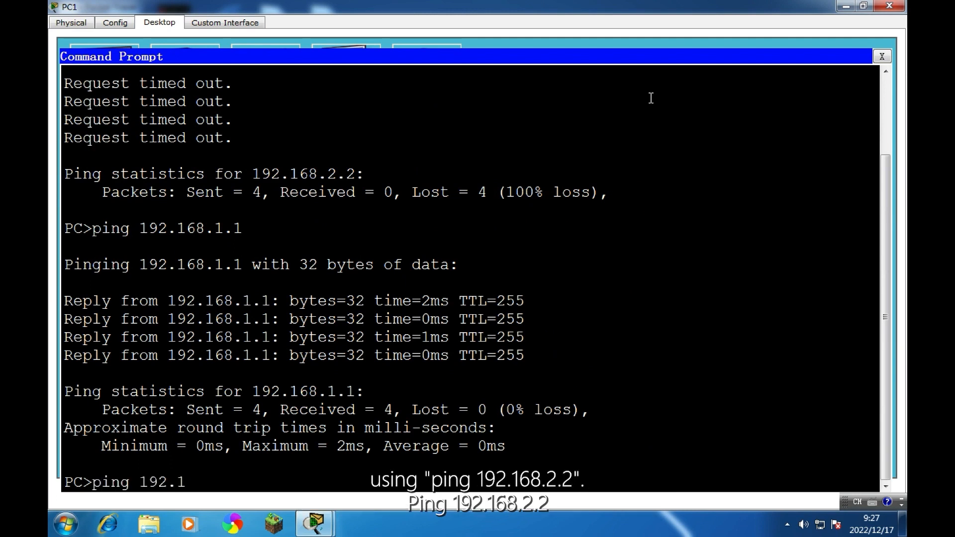
text(68.2.2)
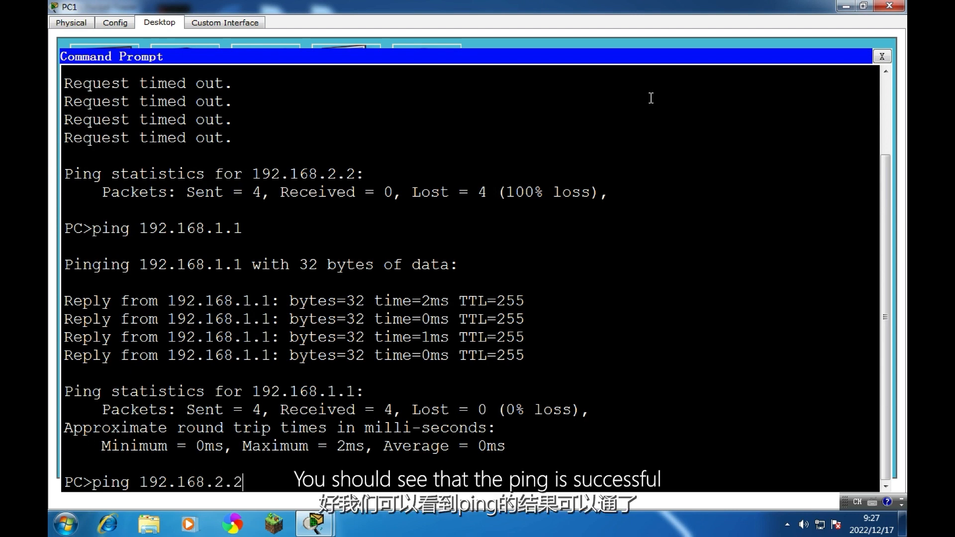
key(Return)
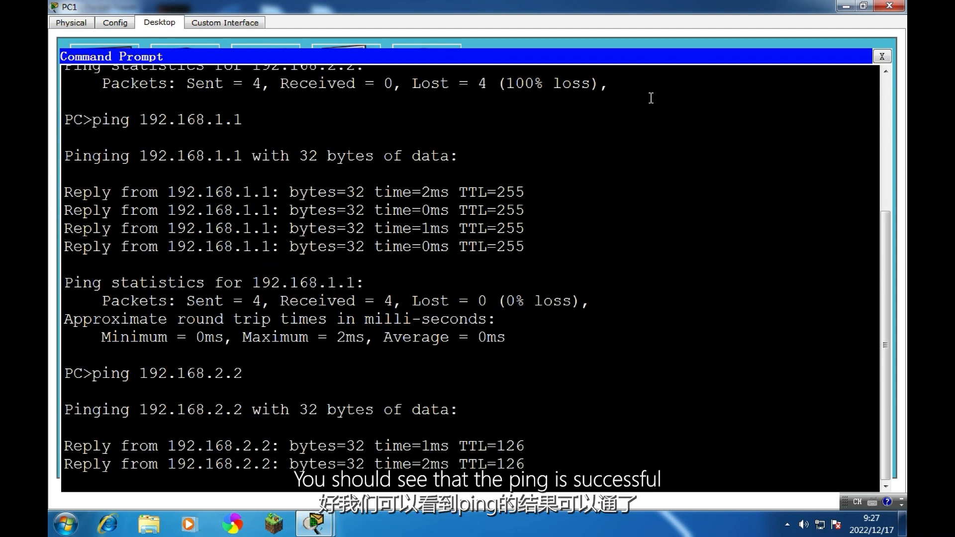